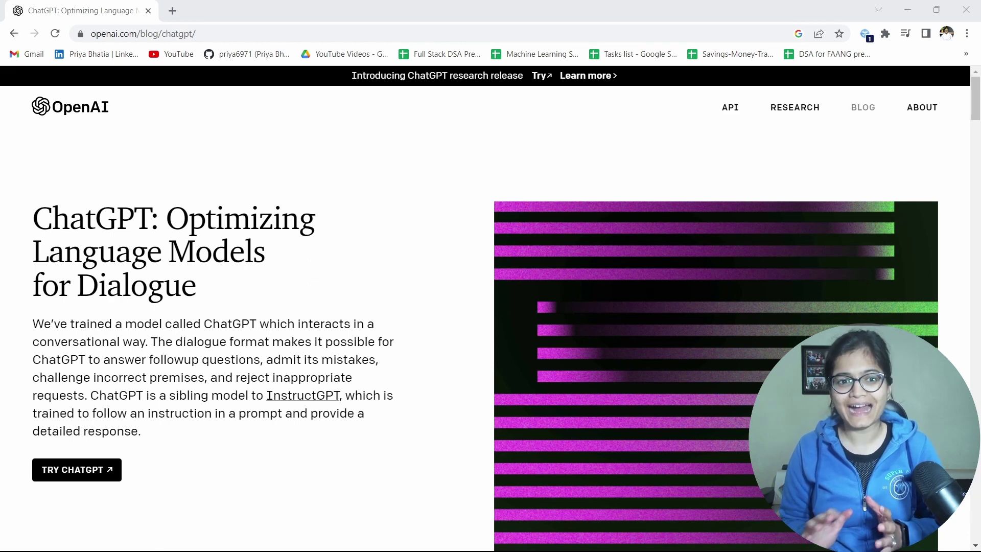
Scroll down the ChatGPT announcement post to its date, read time and opening paragraph
{"action": "scroll", "coordinate": [353, 385], "scroll_direction": "down", "scroll_amount": 1}
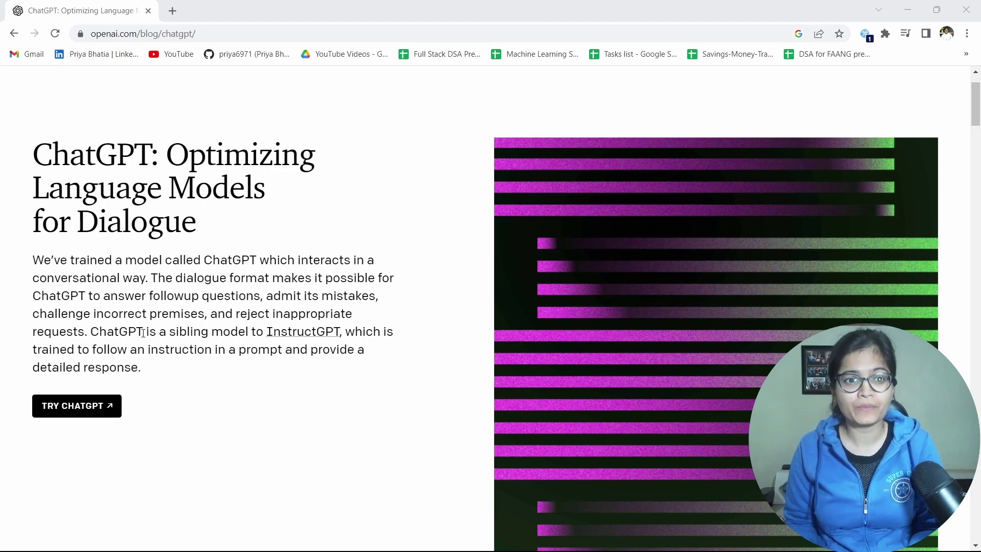
{"action": "scroll", "coordinate": [143, 332], "scroll_direction": "down", "scroll_amount": 4}
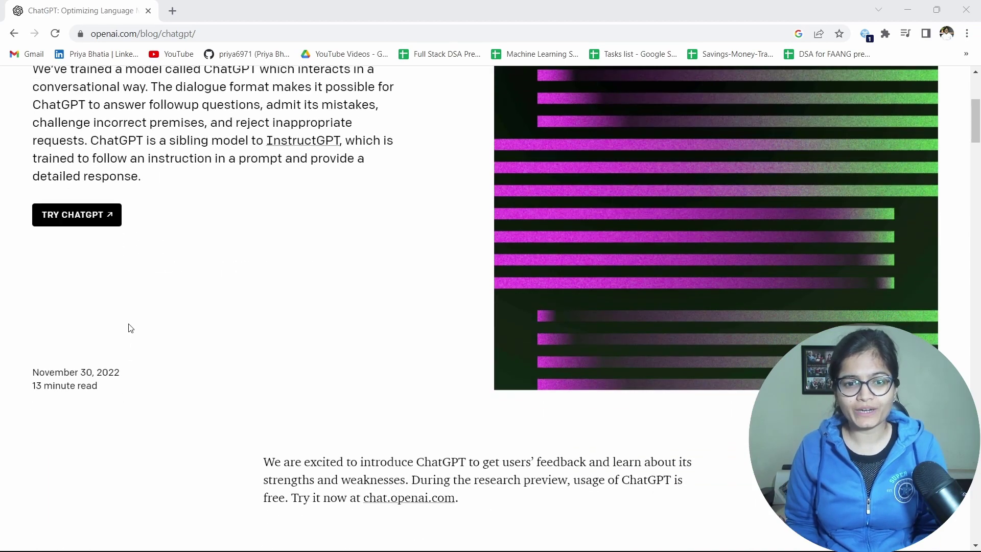
{"action": "left_click", "coordinate": [93, 222]}
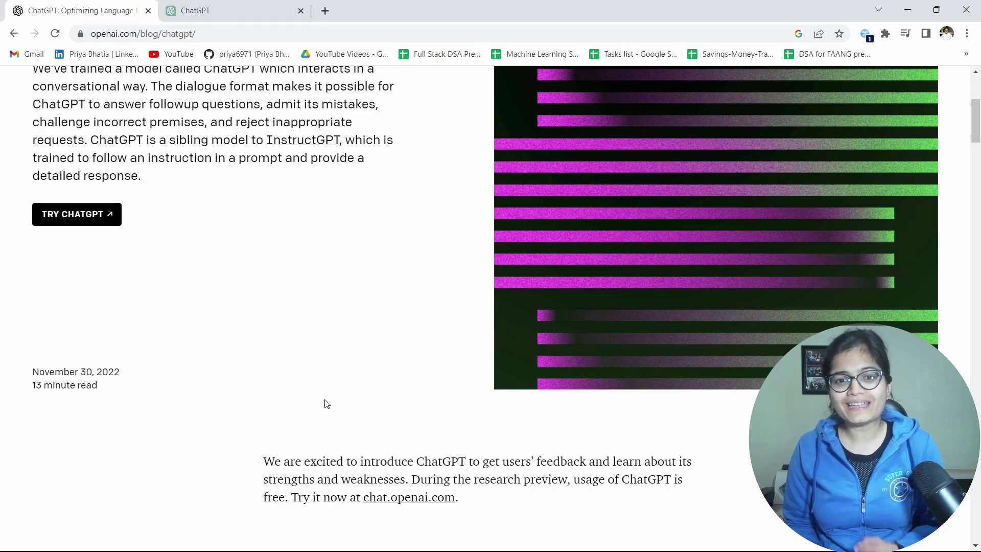
{"action": "scroll", "coordinate": [326, 402], "scroll_direction": "down", "scroll_amount": 5}
{"action": "scroll", "coordinate": [329, 371], "scroll_direction": "down", "scroll_amount": 1}
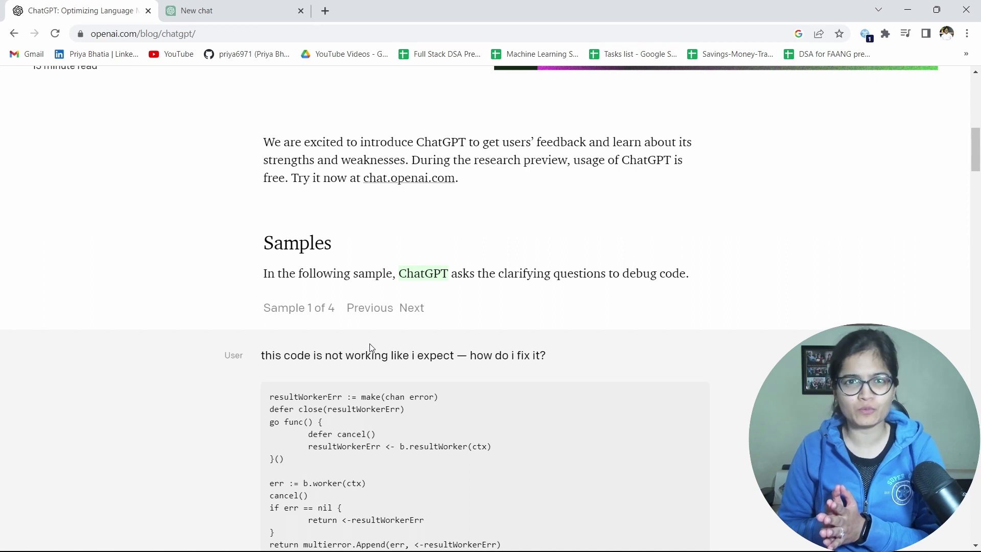
Switch to the new ChatGPT tab, glance back at the blog post, then return to ChatGPT
{"action": "left_click", "coordinate": [262, 10]}
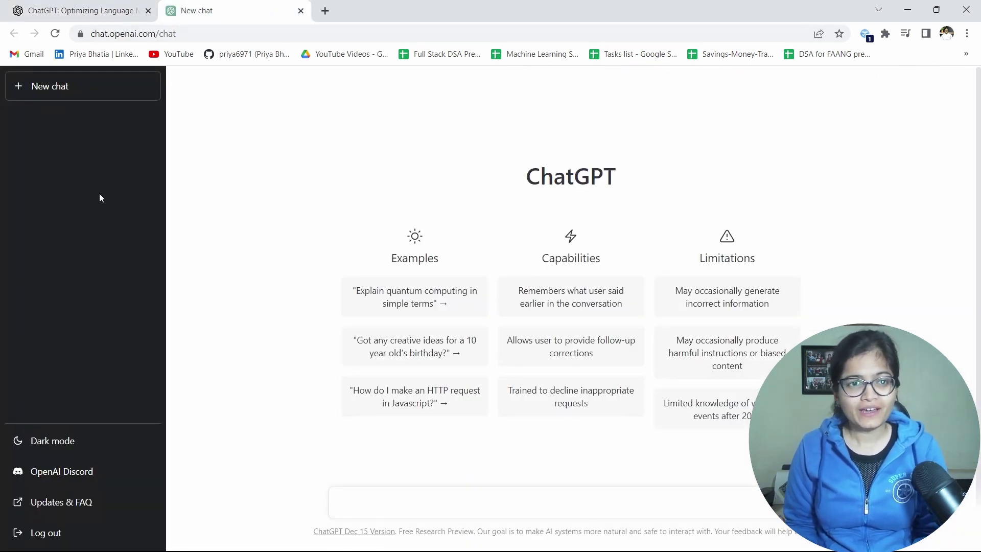
{"action": "left_click", "coordinate": [87, 11]}
{"action": "scroll", "coordinate": [387, 284], "scroll_direction": "up", "scroll_amount": 5}
{"action": "scroll", "coordinate": [387, 284], "scroll_direction": "up", "scroll_amount": 1}
{"action": "left_click", "coordinate": [258, 11]}
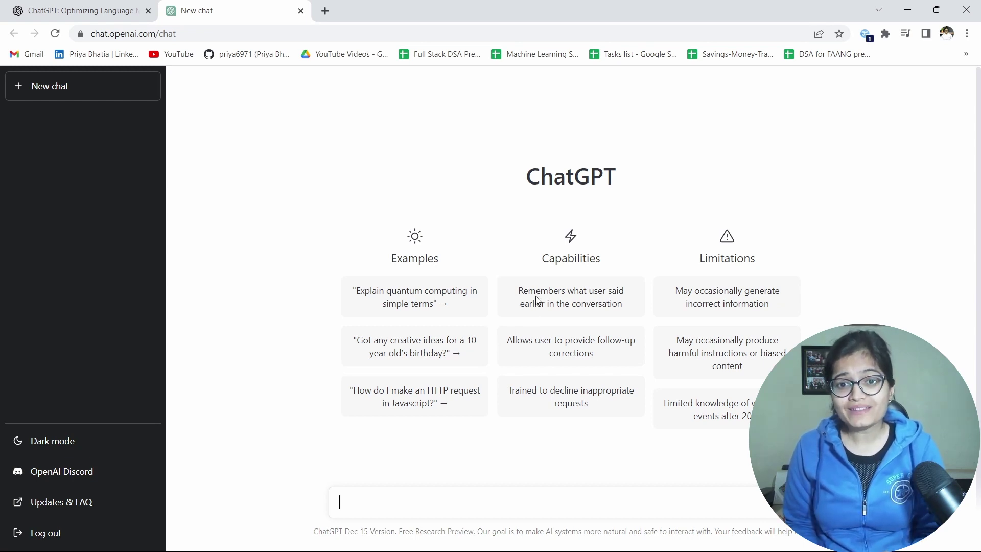
Highlight the conversation-memory and follow-up-correction capabilities, then place the cursor in the message box
{"action": "left_click_drag", "start_coordinate": [519, 290], "coordinate": [621, 318]}
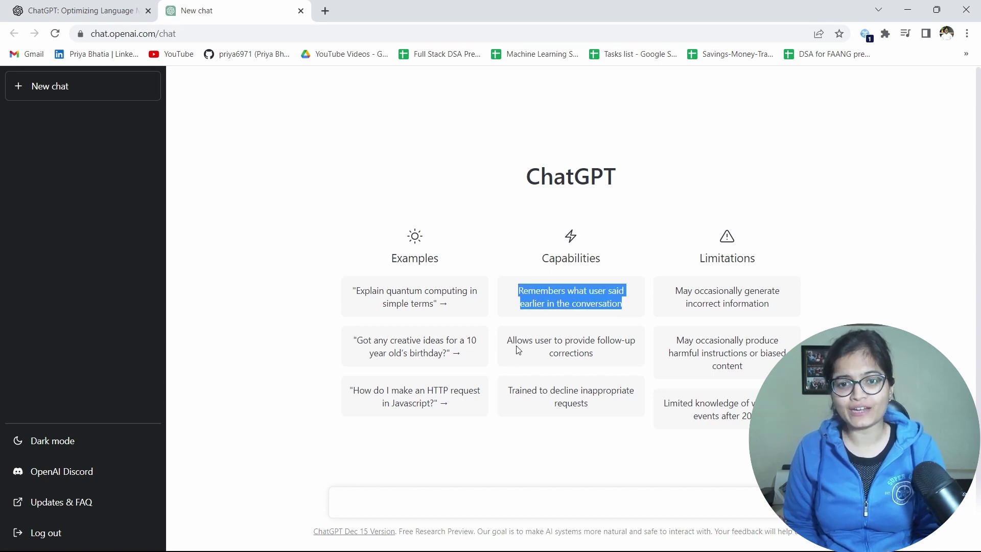
{"action": "left_click_drag", "start_coordinate": [509, 340], "coordinate": [614, 364]}
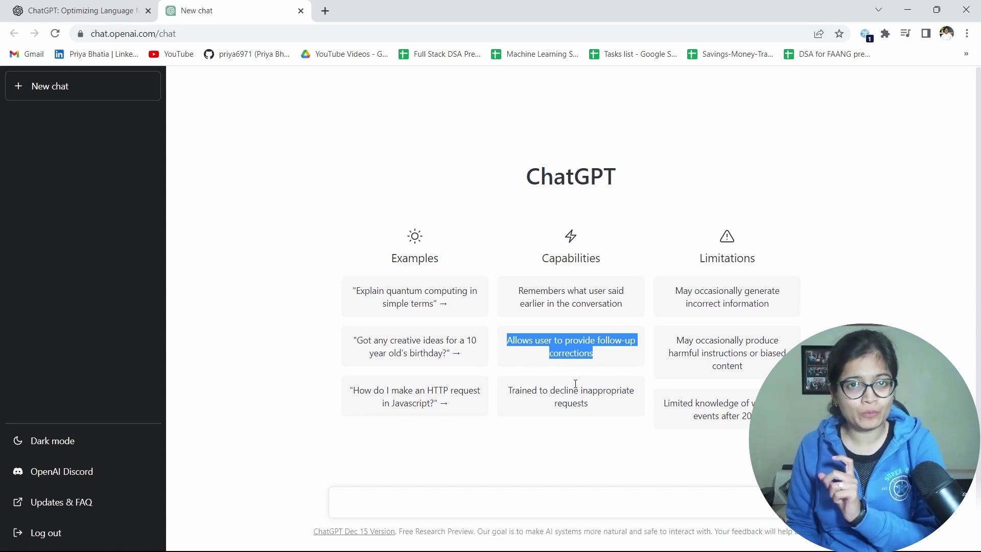
{"action": "left_click", "coordinate": [543, 501]}
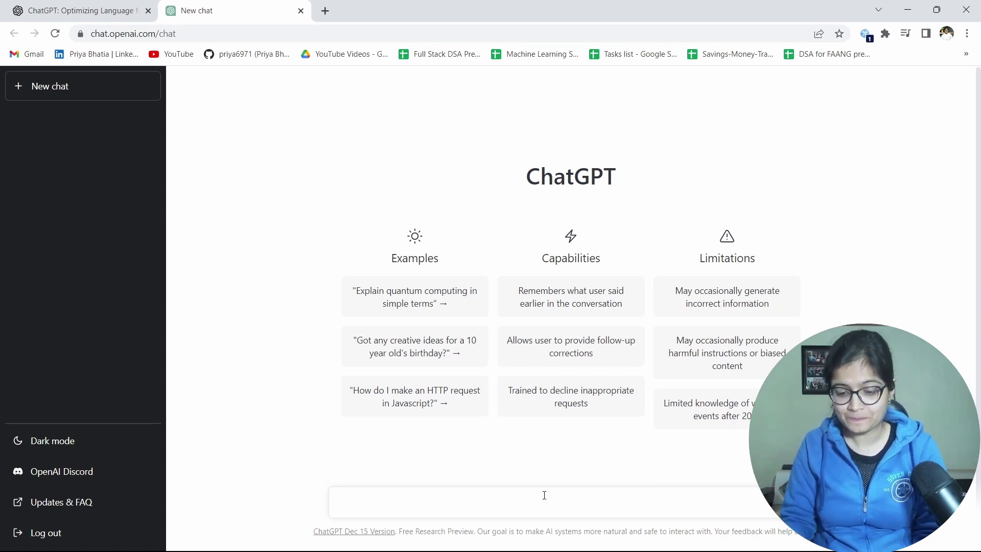
Ask ChatGPT 'What is the current value in inr of dollars?'
{"action": "type", "text": "What "}
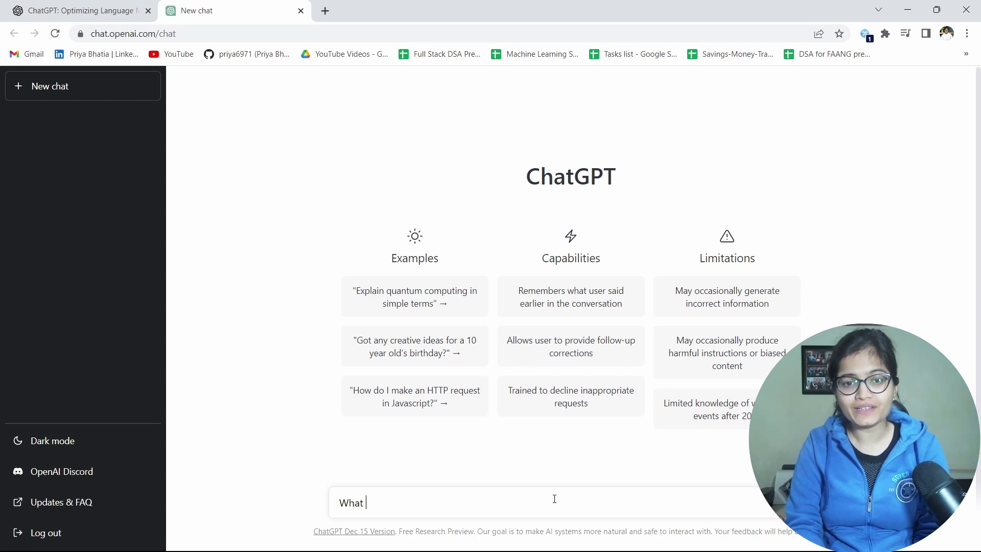
{"action": "type", "text": "is the curre"}
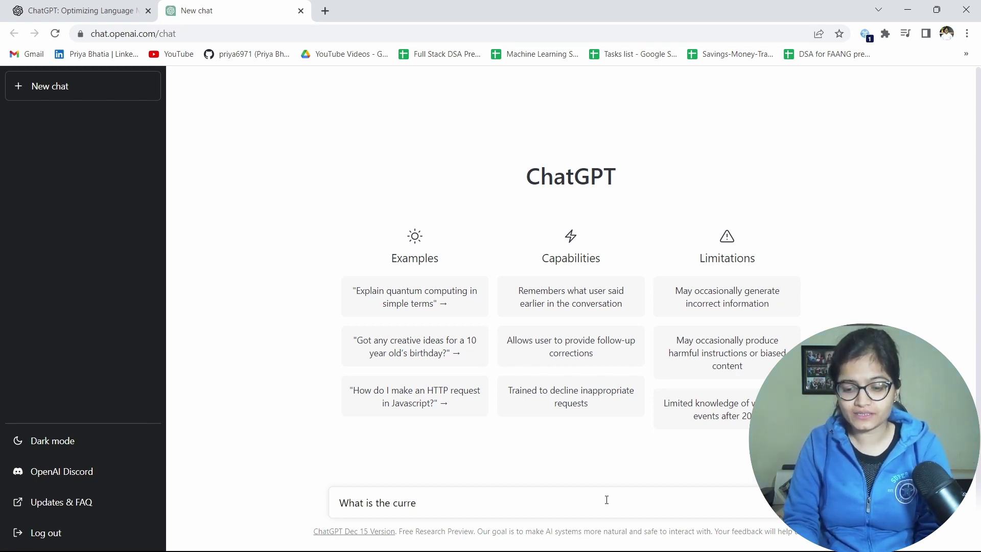
{"action": "type", "text": "nt val"}
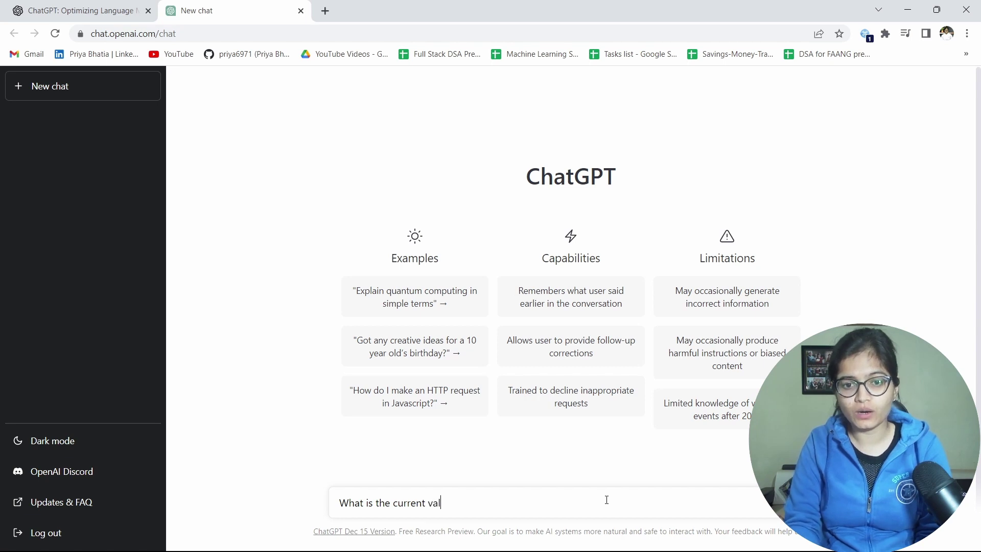
{"action": "type", "text": "ue in i"}
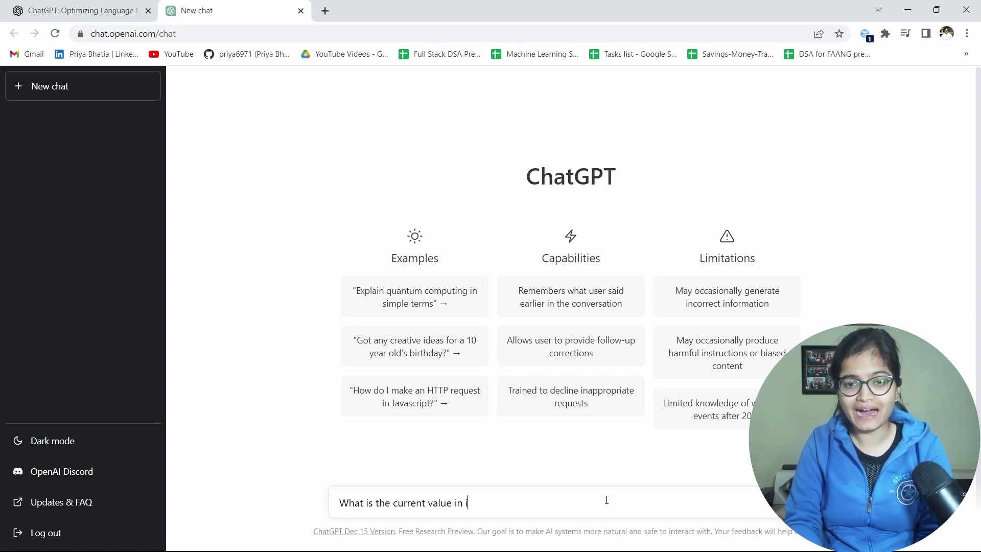
{"action": "type", "text": "nr of dollars?"}
{"action": "key", "text": "Return"}
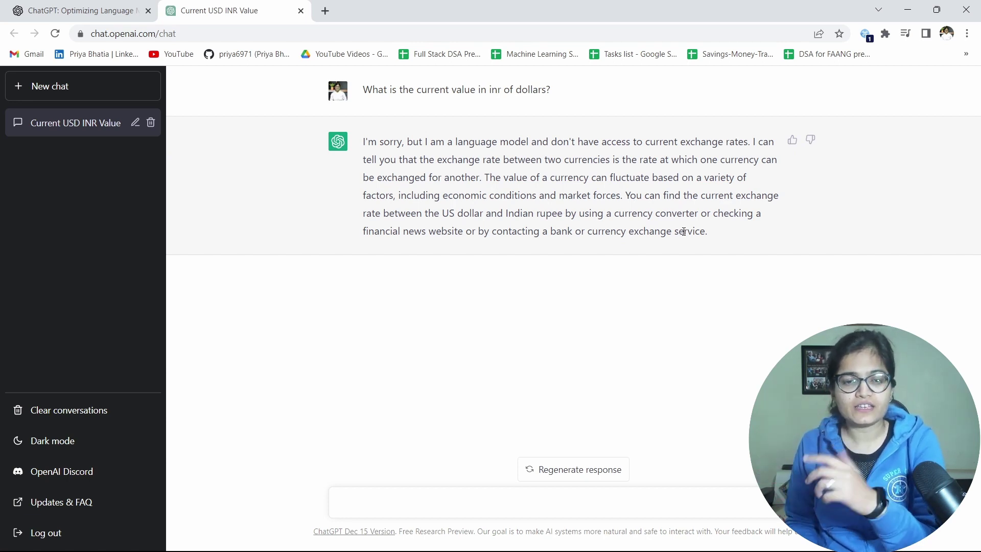
Ask 'What is the bitcoin current value', fixing the misspelling of bitcoin before sending
{"action": "type", "text": "What is"}
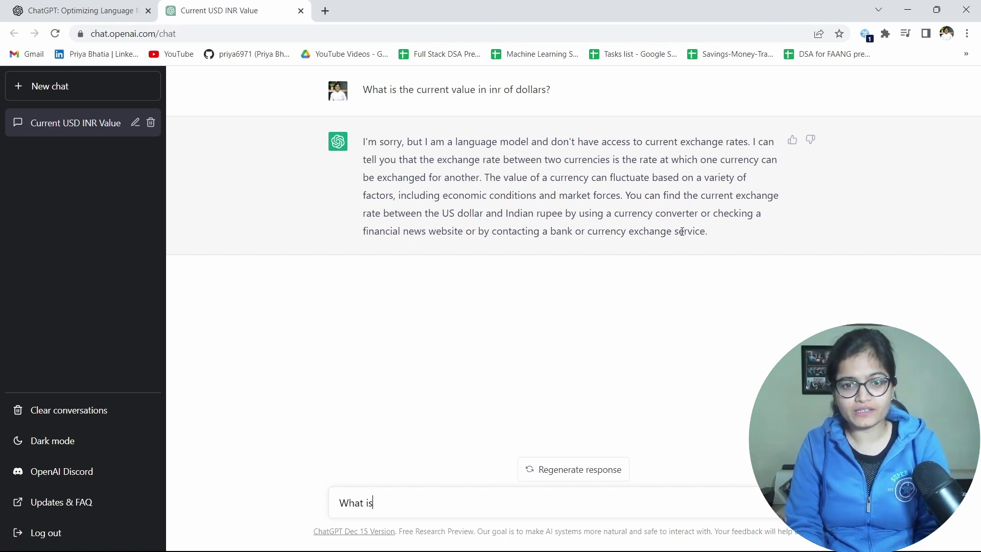
{"action": "type", "text": " the bit"}
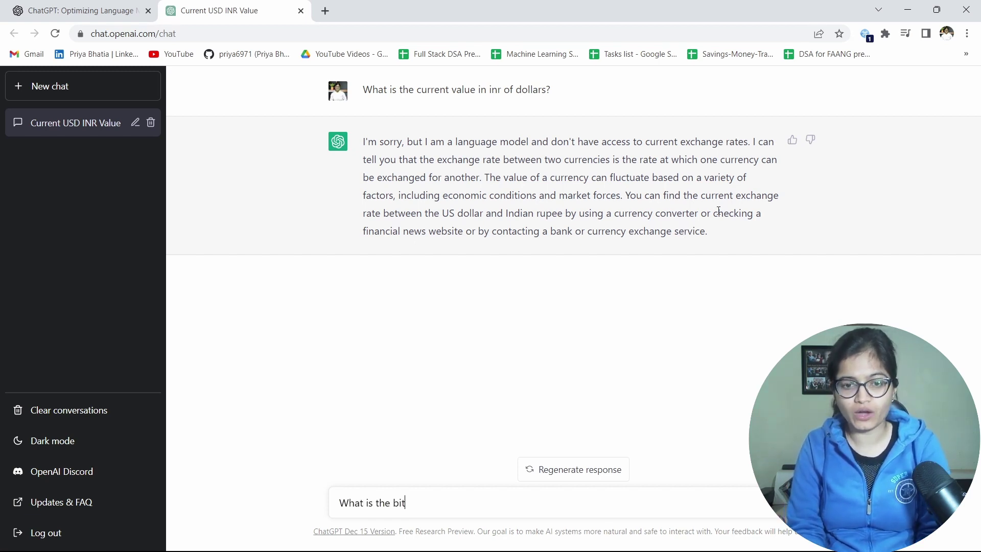
{"action": "type", "text": "oing"}
{"action": "key", "text": "BackSpace"}
{"action": "key", "text": "BackSpace"}
{"action": "key", "text": "BackSpace"}
{"action": "type", "text": "oin "}
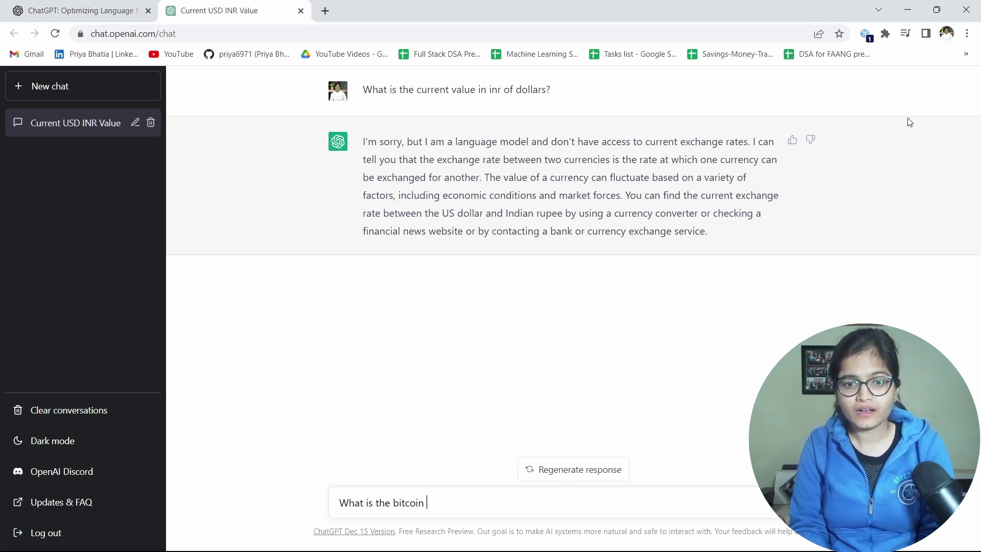
{"action": "type", "text": "current "}
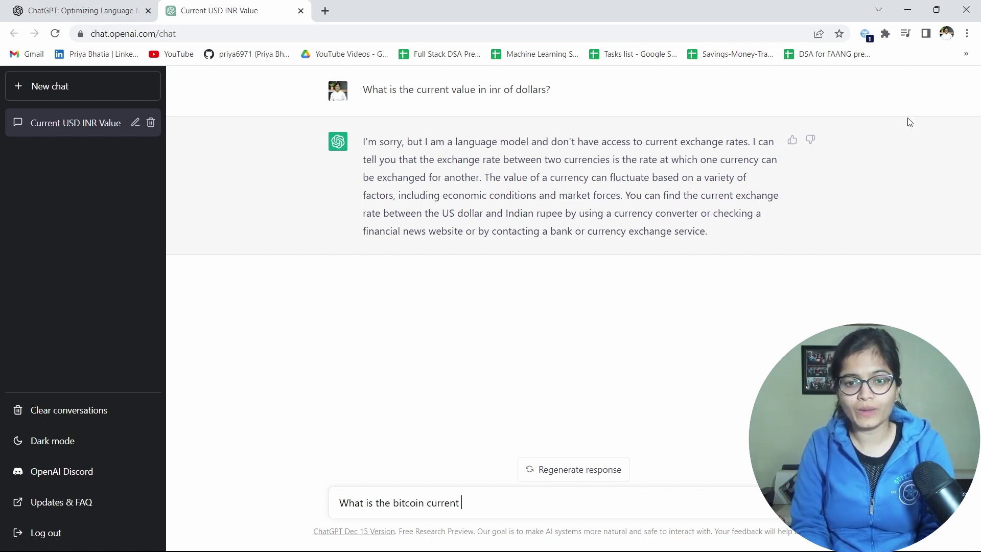
{"action": "type", "text": "value"}
{"action": "key", "text": "Return"}
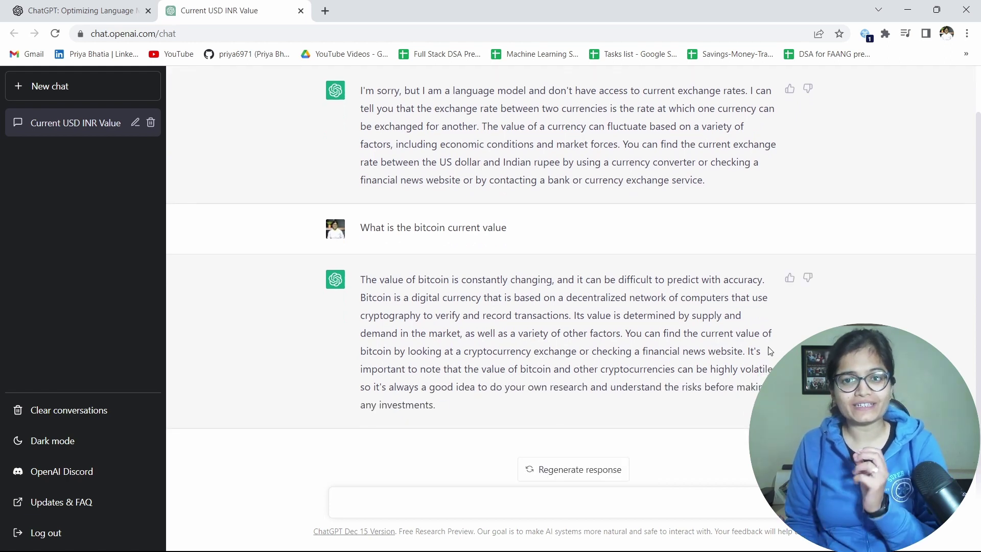
{"action": "scroll", "coordinate": [768, 348], "scroll_direction": "up", "scroll_amount": 1}
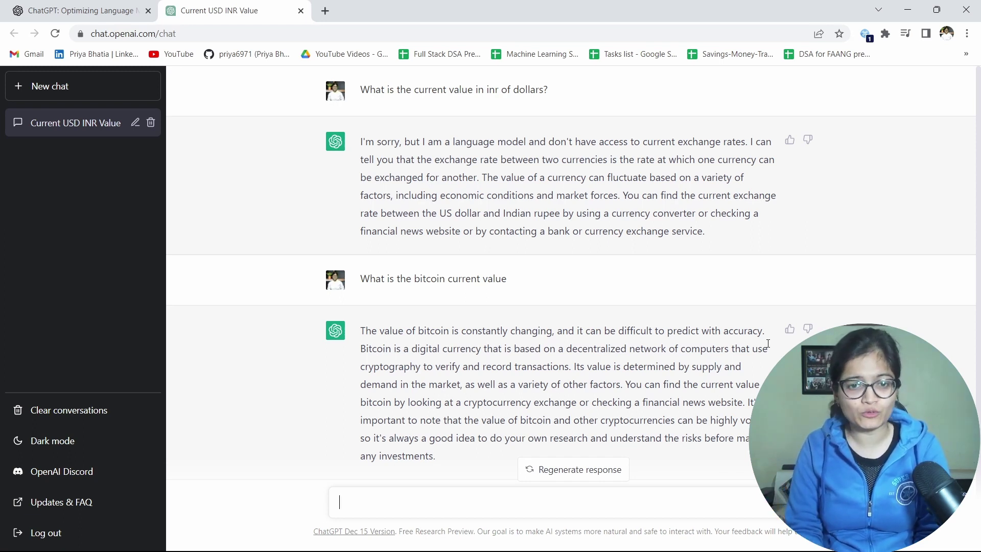
Ask 'What is the easy level Graph based problem asked very frequently in interviews', correcting typos
{"action": "type", "text": "What is th"}
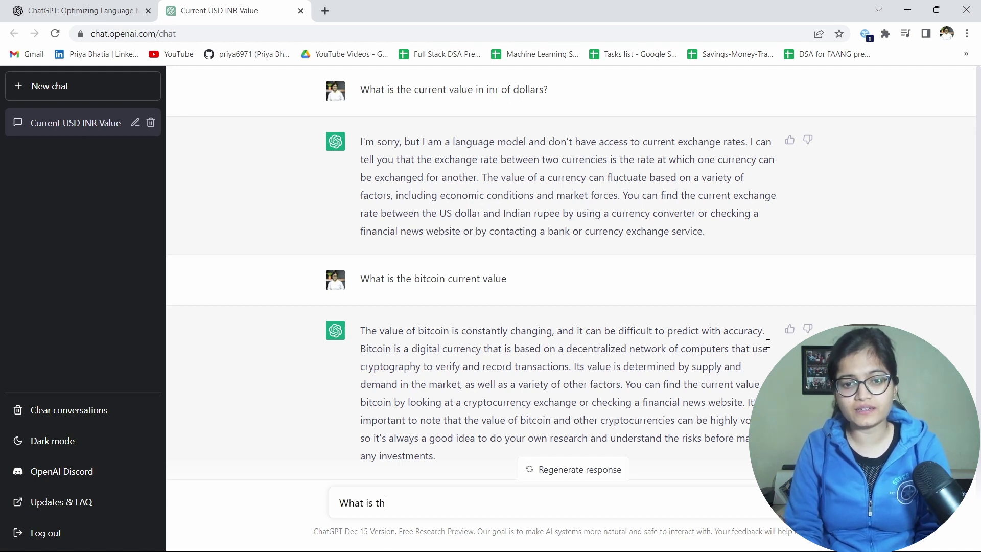
{"action": "type", "text": "e easy level"}
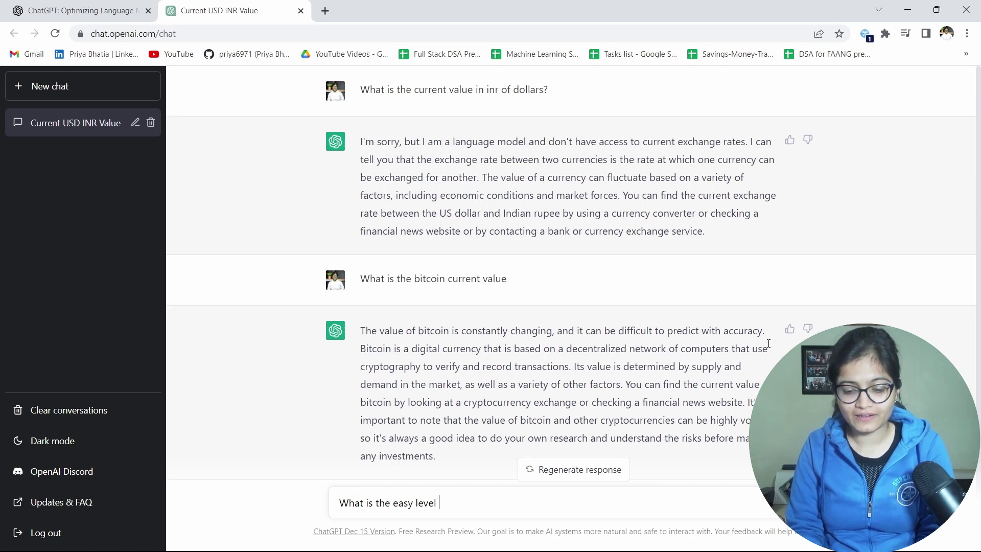
{"action": "type", "text": " Graph ba"}
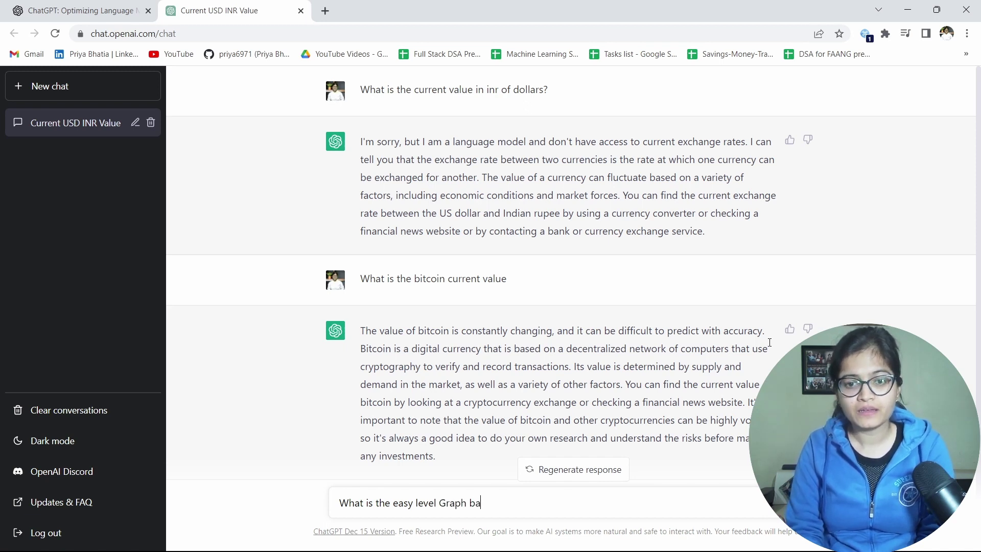
{"action": "type", "text": "sed probe"}
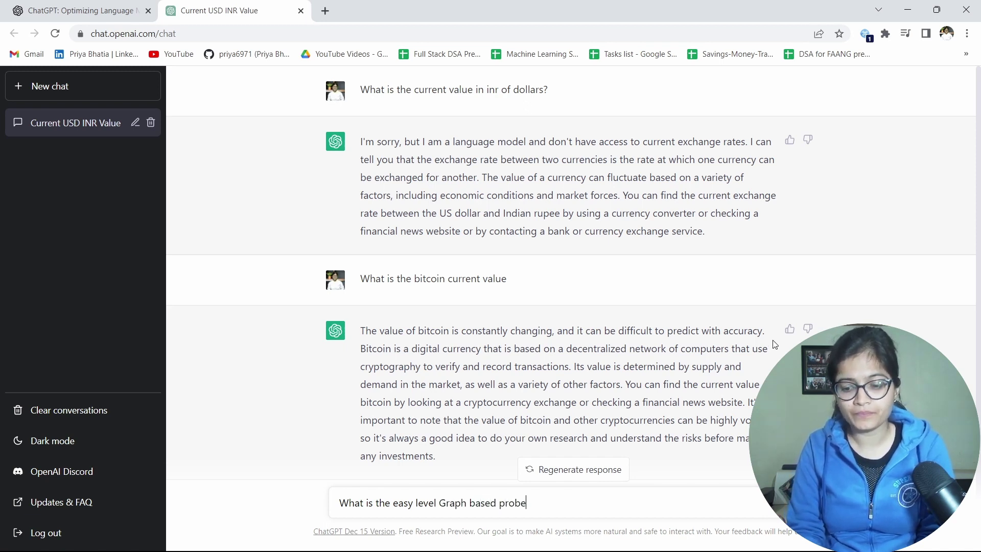
{"action": "key", "text": "BackSpace"}
{"action": "type", "text": "lem asle"}
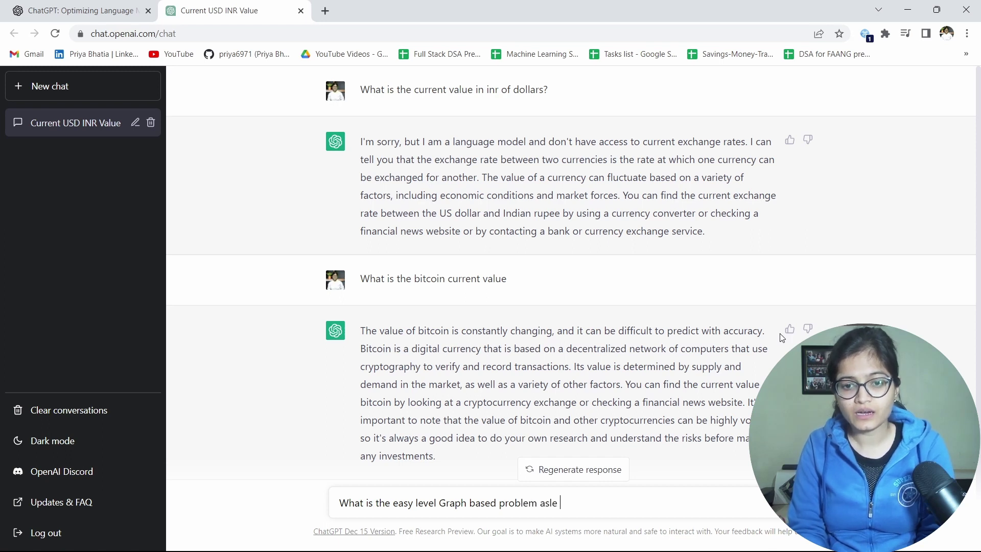
{"action": "key", "text": "BackSpace"}
{"action": "key", "text": "BackSpace"}
{"action": "type", "text": "ked very "}
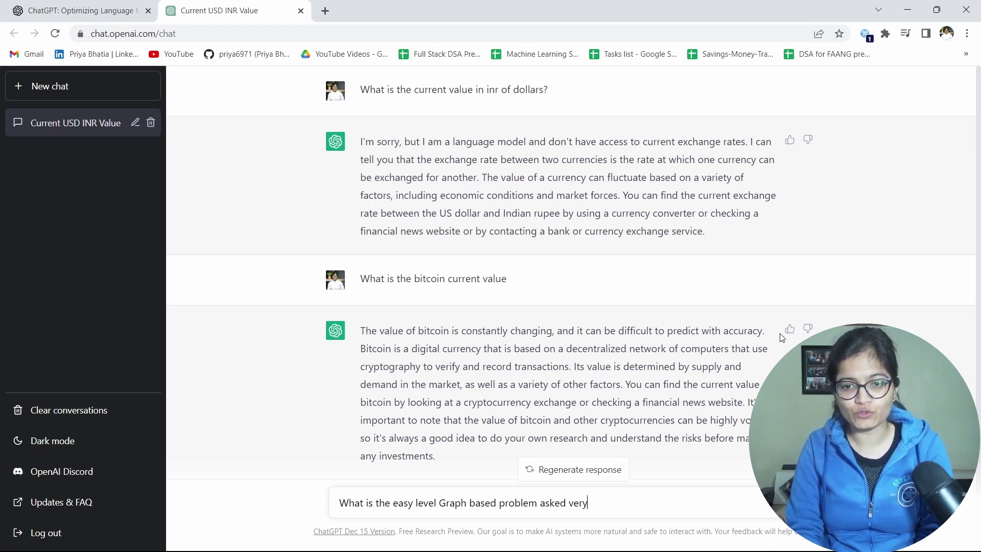
{"action": "type", "text": "frequent"}
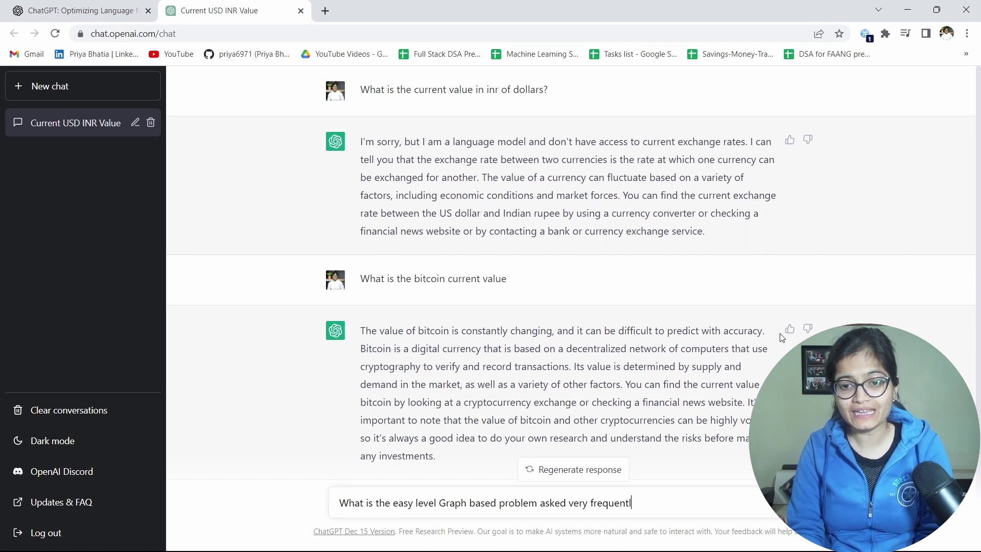
{"action": "type", "text": "ly in inter"}
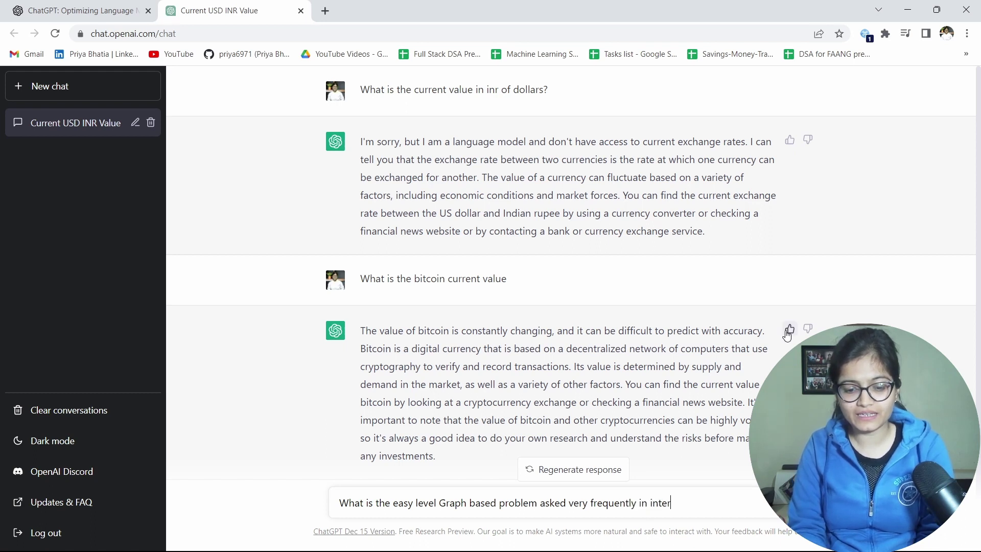
{"action": "type", "text": "views"}
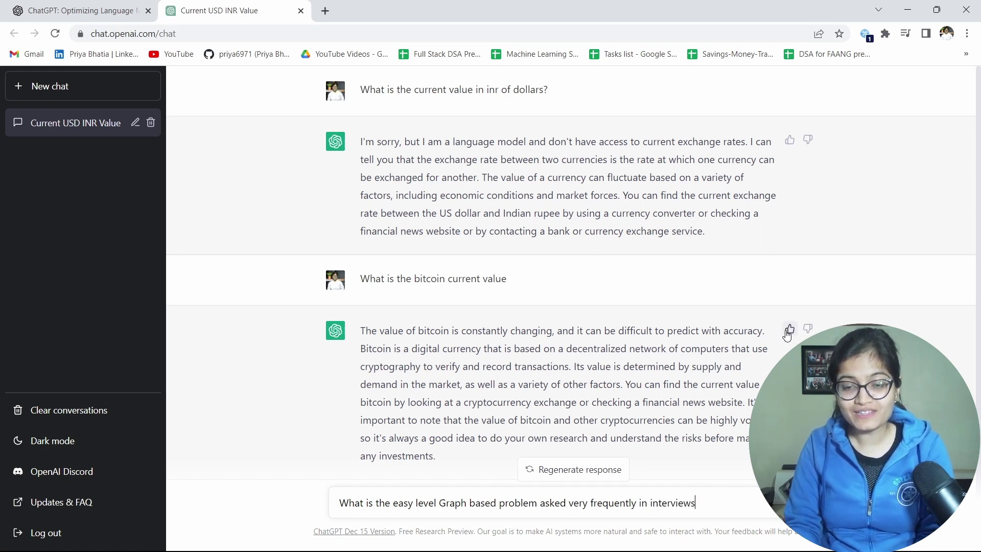
{"action": "key", "text": "Return"}
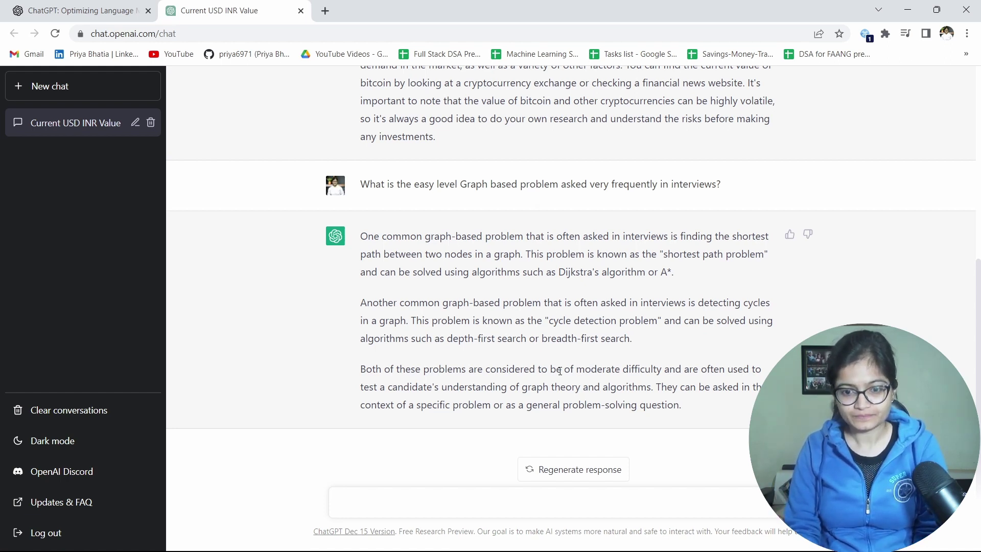
Draft the request for an implementation of detecting a cycle in a graph from the previous response
{"action": "type", "text": "Give me the im"}
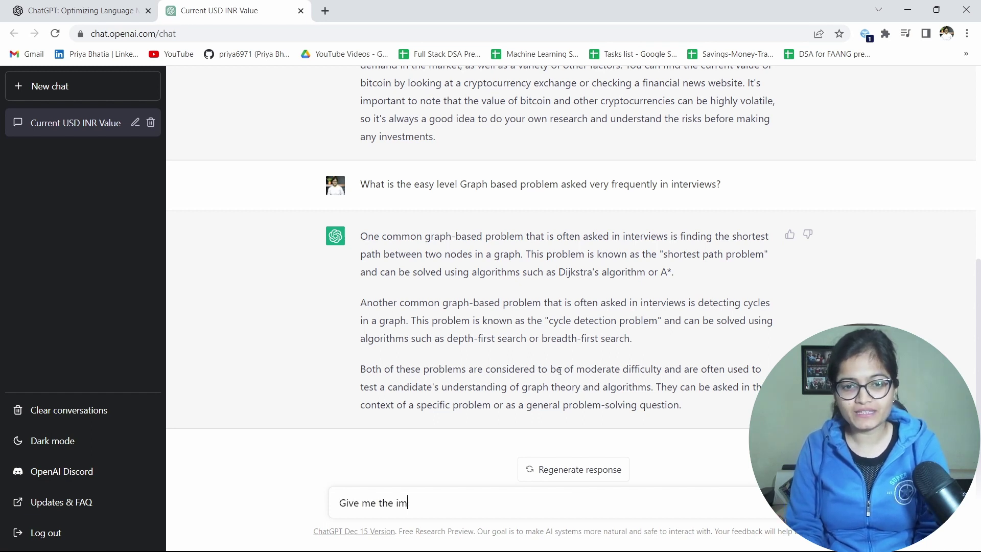
{"action": "type", "text": "plementation of detect"}
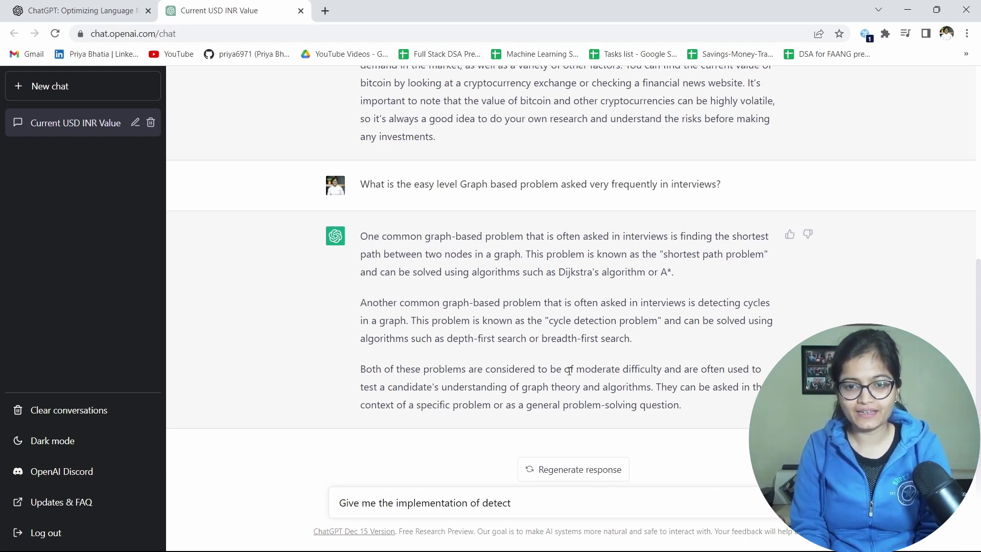
{"action": "type", "text": "ing a"}
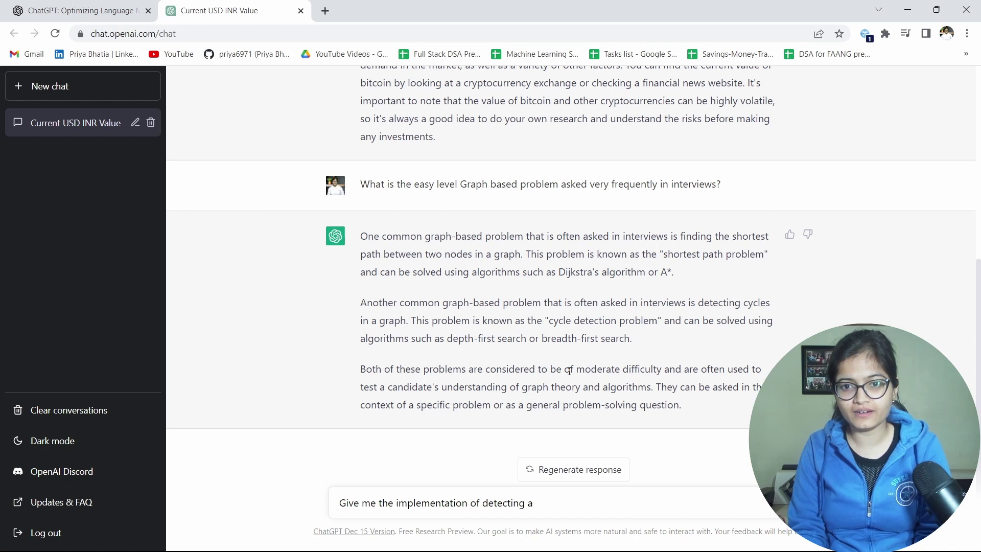
{"action": "type", "text": " cycle in a graph"}
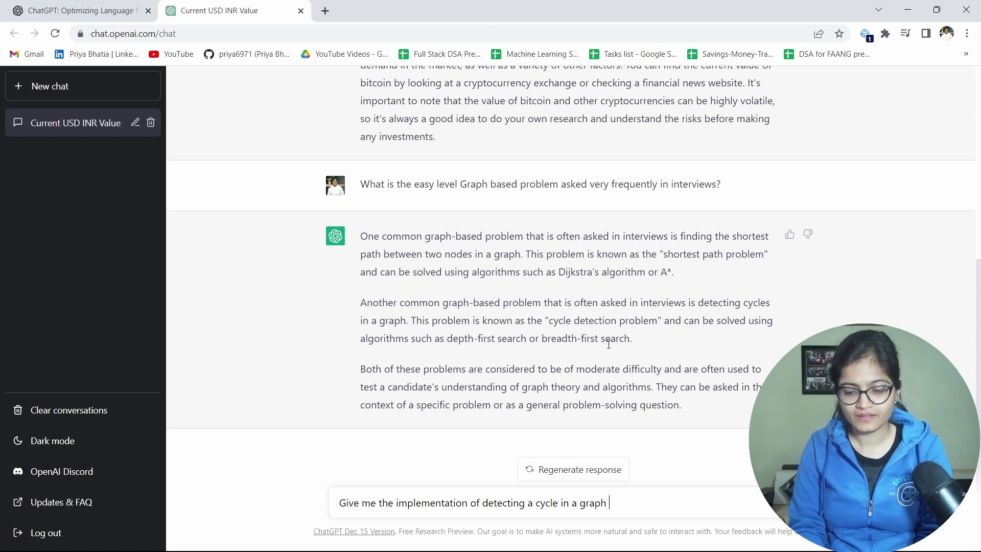
{"action": "type", "text": " discussed"}
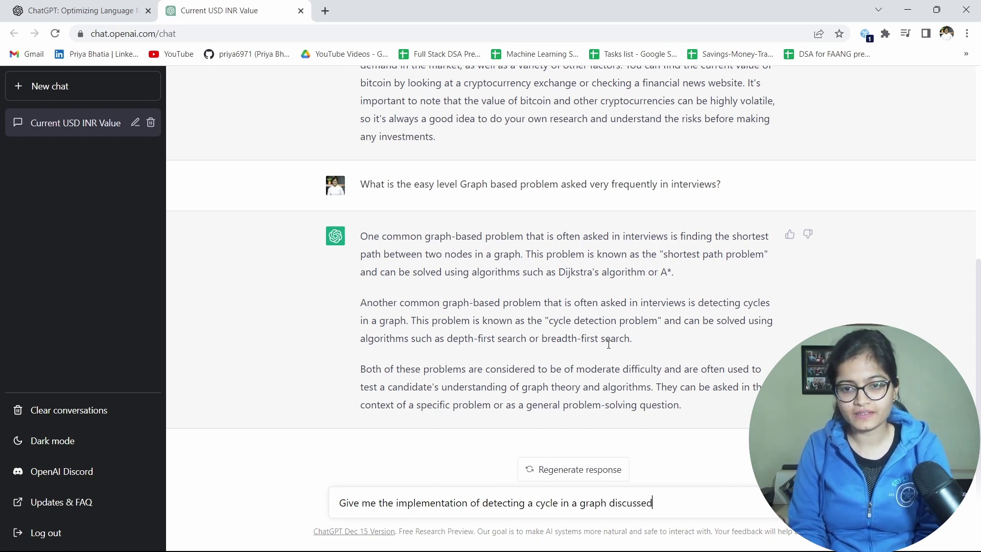
{"action": "type", "text": " in previo"}
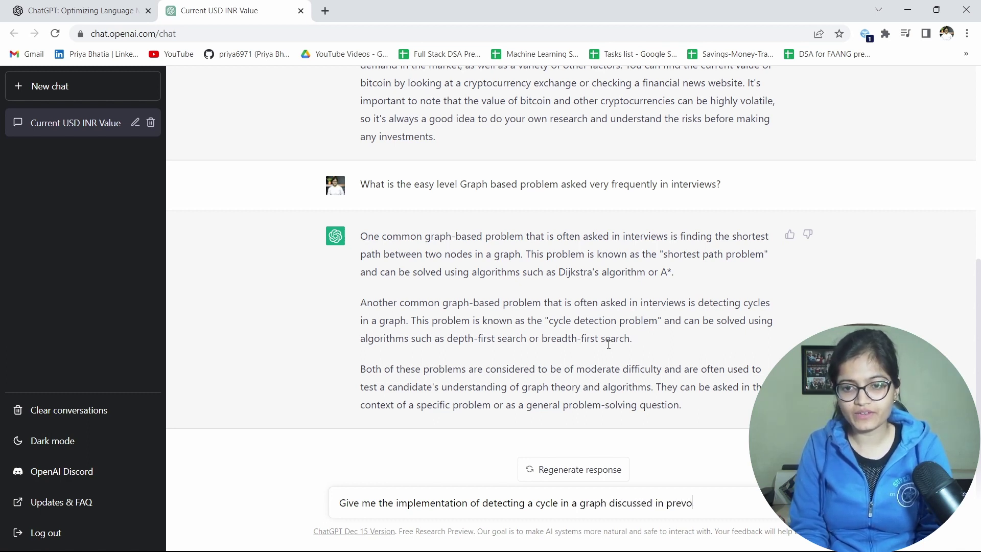
{"action": "type", "text": "us respos"}
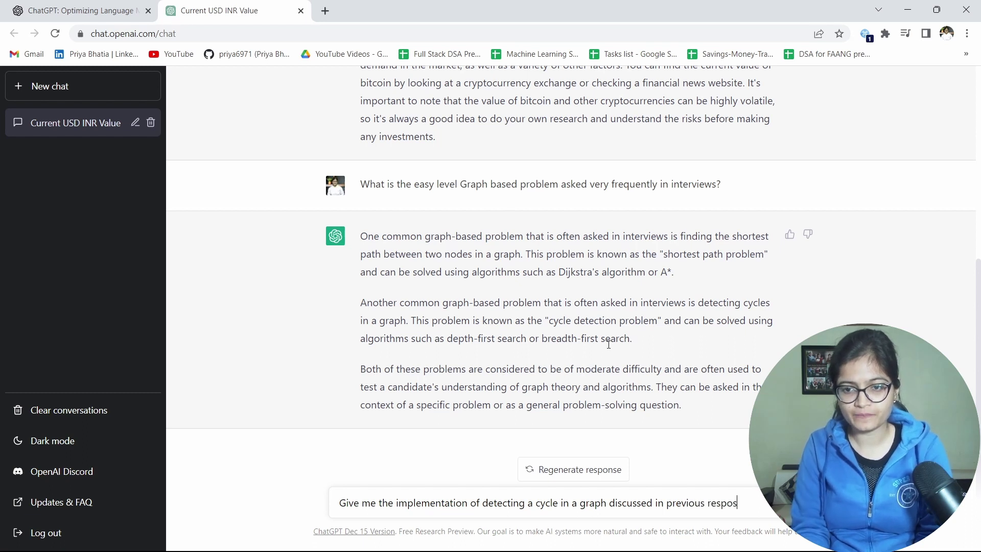
{"action": "key", "text": "BackSpace"}
Complete and send the cycle-detection request, then scroll through the has_cycle DFS code reply
{"action": "type", "text": "nse?"}
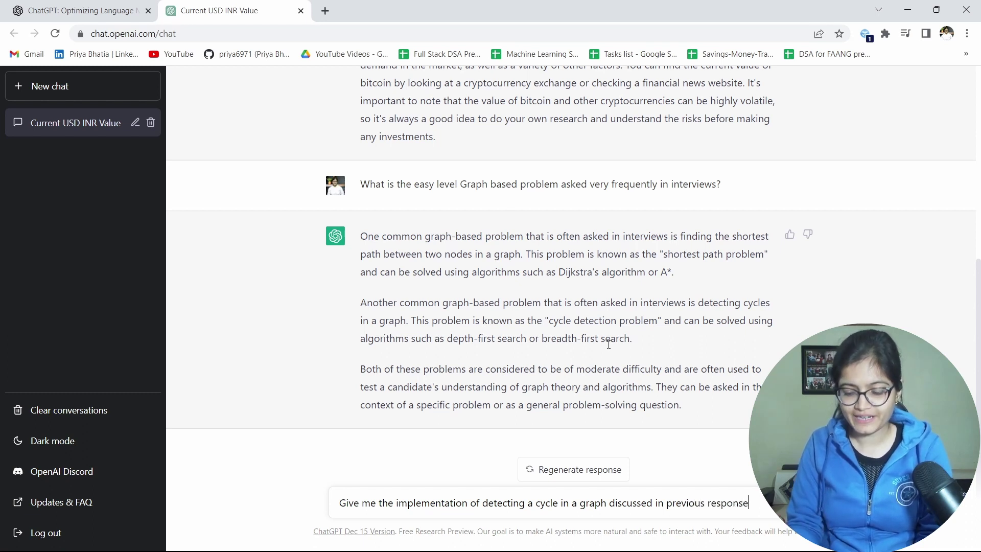
{"action": "key", "text": "Return"}
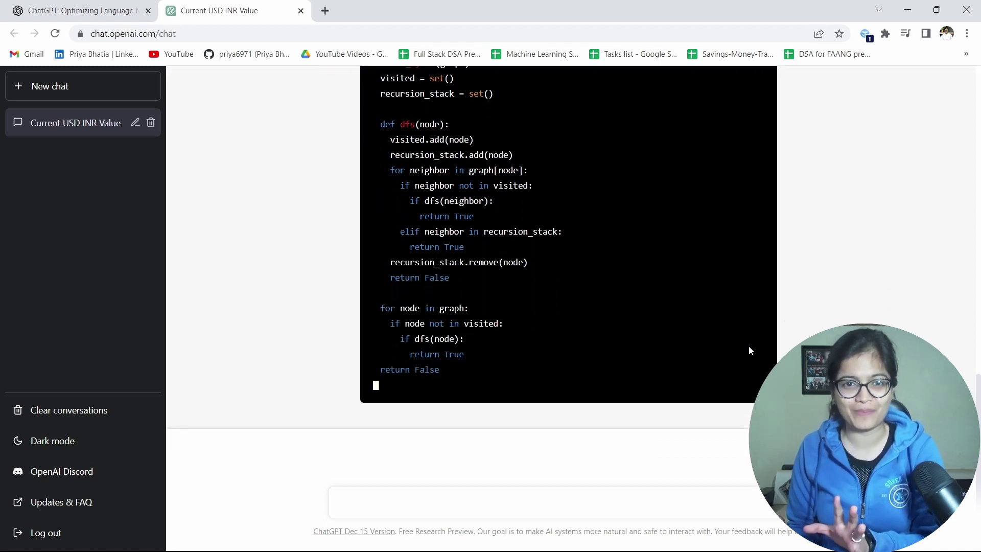
{"action": "scroll", "coordinate": [567, 276], "scroll_direction": "up", "scroll_amount": 6}
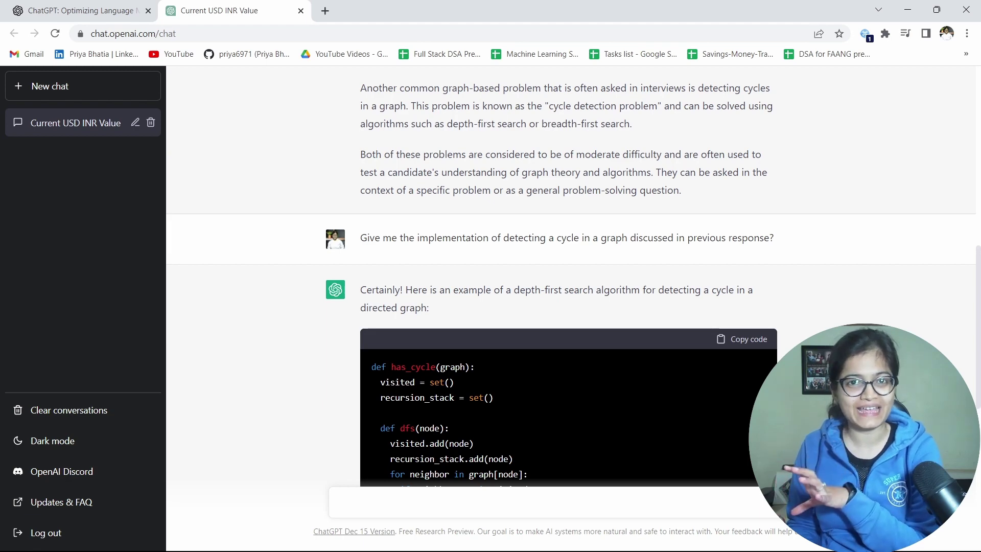
{"action": "scroll", "coordinate": [567, 276], "scroll_direction": "down", "scroll_amount": 1}
{"action": "scroll", "coordinate": [567, 276], "scroll_direction": "down", "scroll_amount": 5}
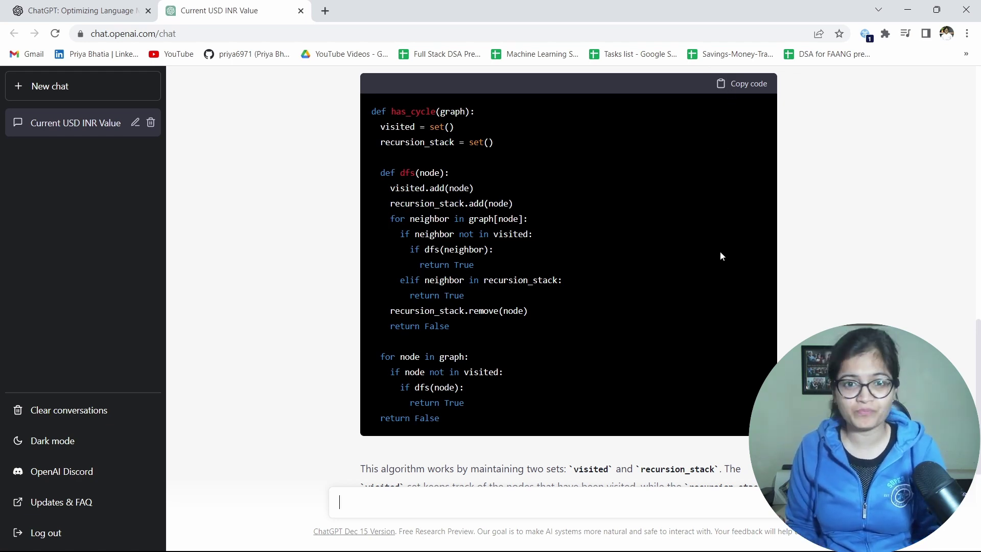
{"action": "left_click_drag", "start_coordinate": [372, 173], "coordinate": [510, 401]}
{"action": "left_click", "coordinate": [837, 320]}
{"action": "scroll", "coordinate": [834, 317], "scroll_direction": "down", "scroll_amount": 5}
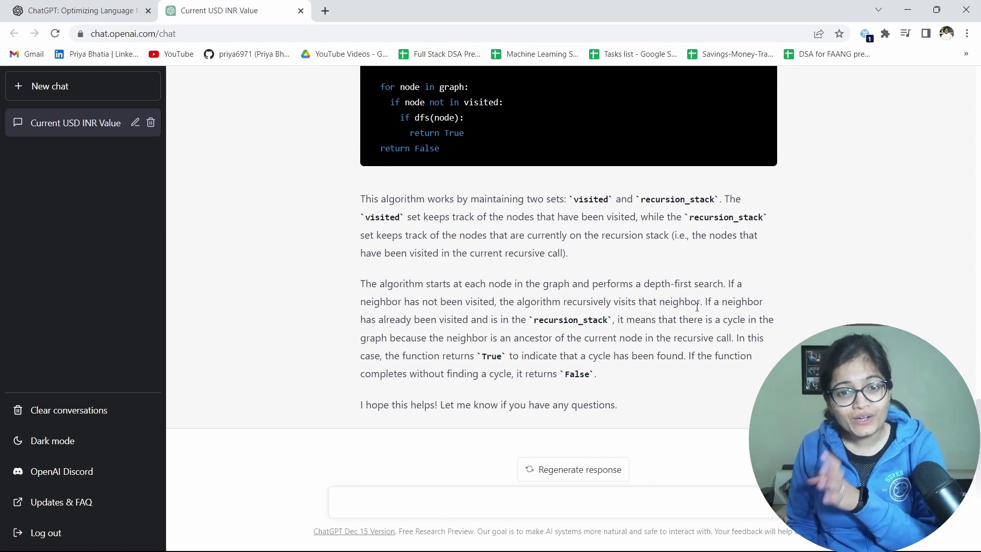
{"action": "left_click_drag", "start_coordinate": [502, 357], "coordinate": [464, 357]}
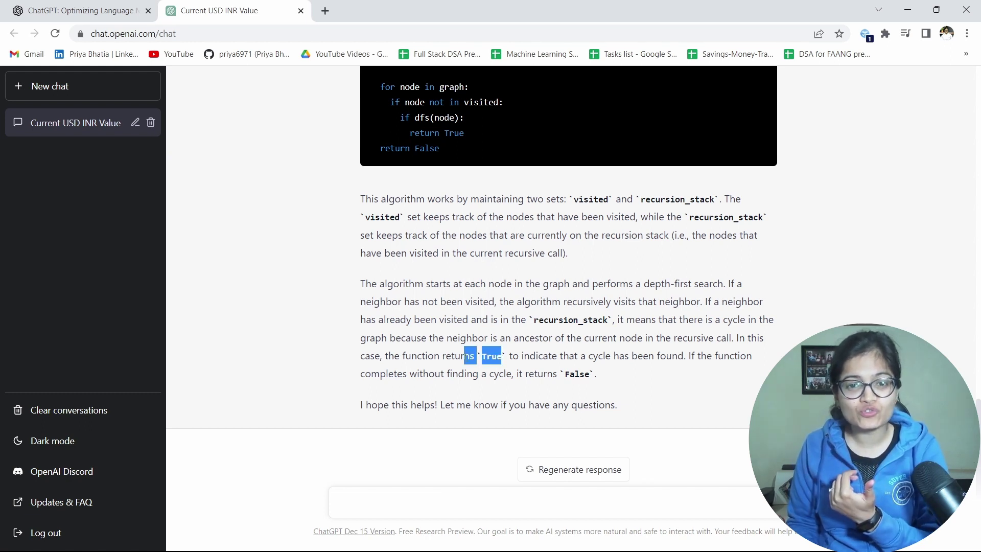
{"action": "left_click_drag", "start_coordinate": [596, 374], "coordinate": [567, 372]}
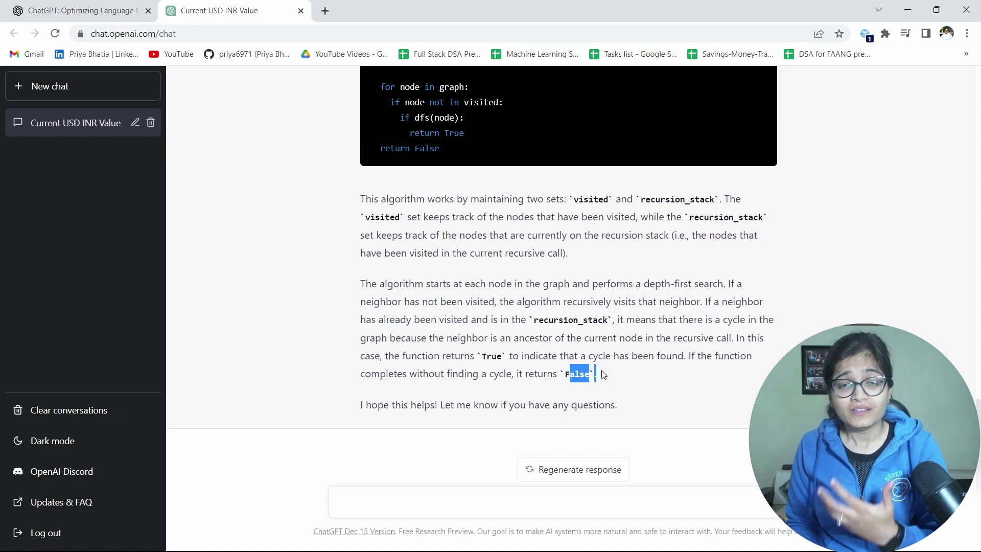
{"action": "scroll", "coordinate": [601, 373], "scroll_direction": "up", "scroll_amount": 3}
{"action": "scroll", "coordinate": [602, 365], "scroll_direction": "up", "scroll_amount": 1}
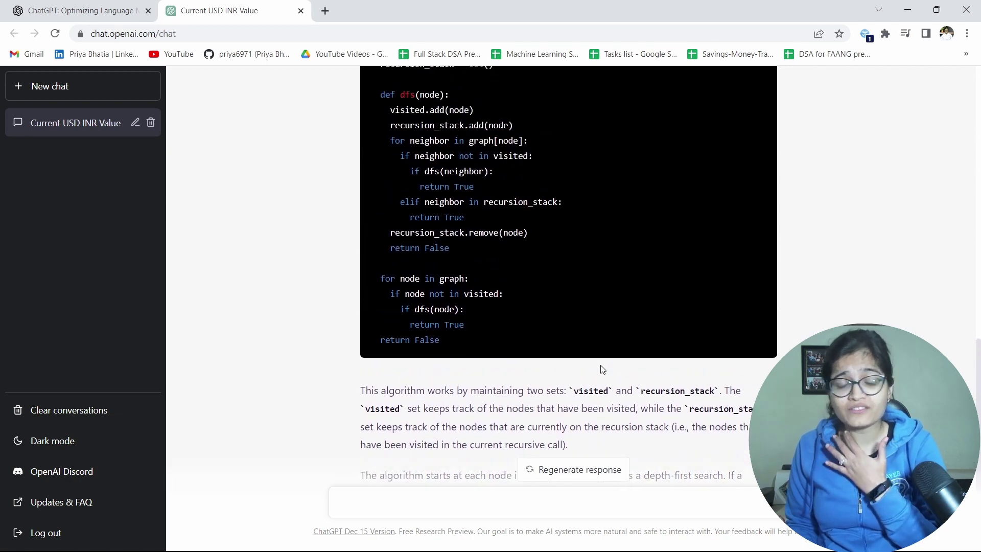
{"action": "scroll", "coordinate": [601, 367], "scroll_direction": "up", "scroll_amount": 3}
{"action": "scroll", "coordinate": [603, 370], "scroll_direction": "up", "scroll_amount": 4}
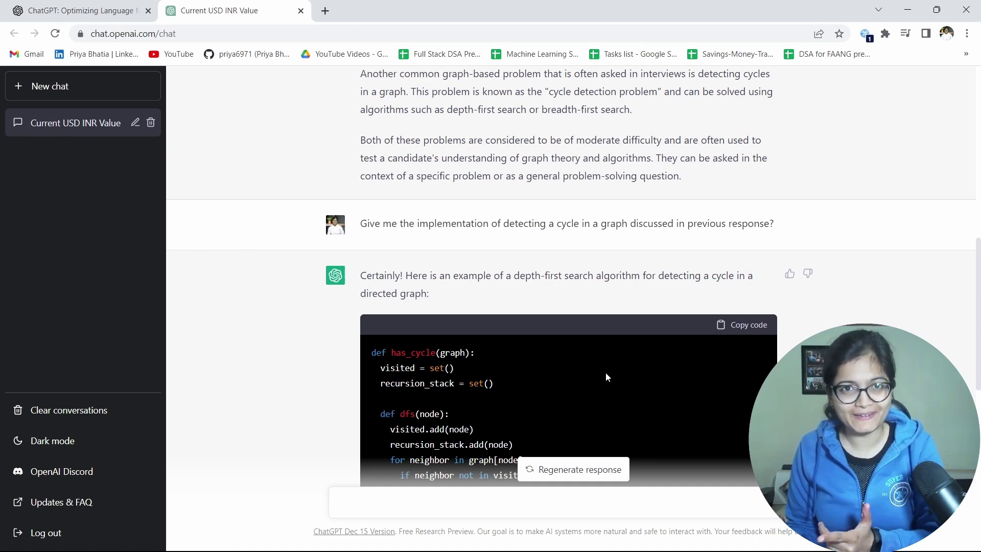
{"action": "scroll", "coordinate": [606, 371], "scroll_direction": "down", "scroll_amount": 9}
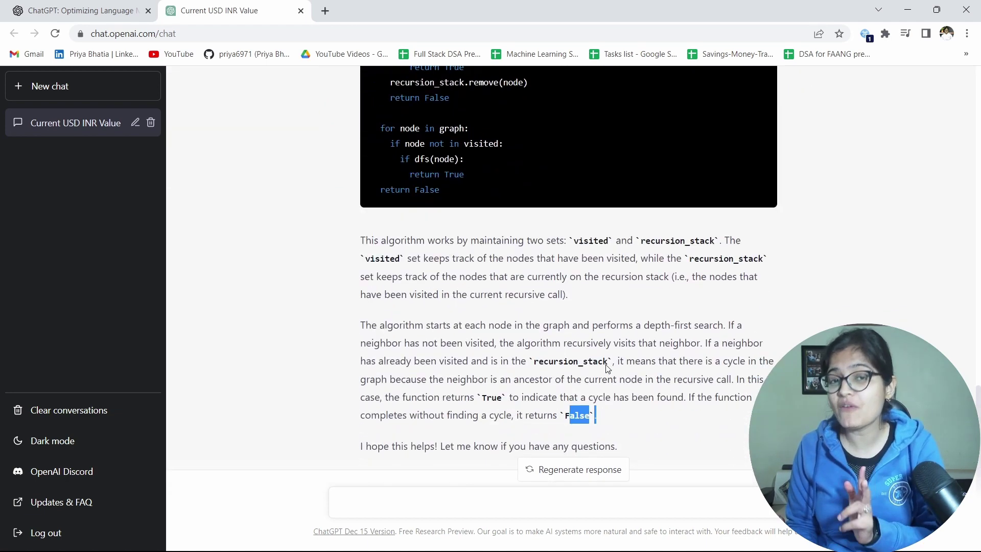
{"action": "left_click_drag", "start_coordinate": [361, 199], "coordinate": [671, 382]}
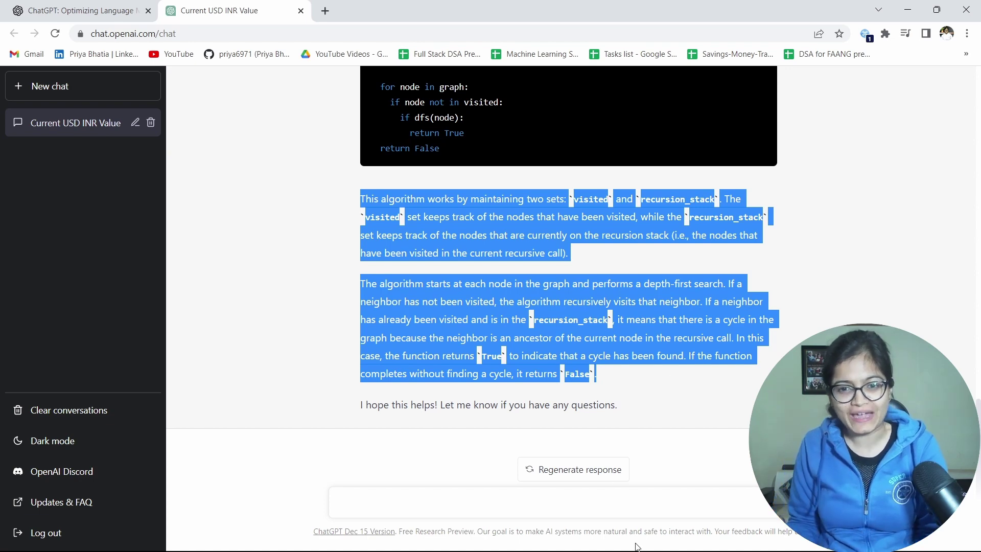
{"action": "left_click", "coordinate": [626, 517]}
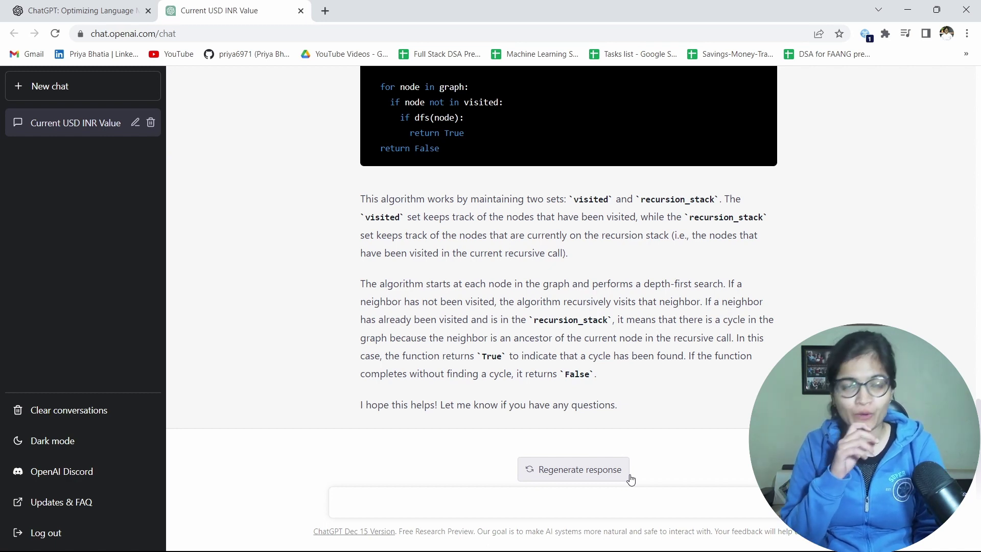
{"action": "type", "text": "What is Central "}
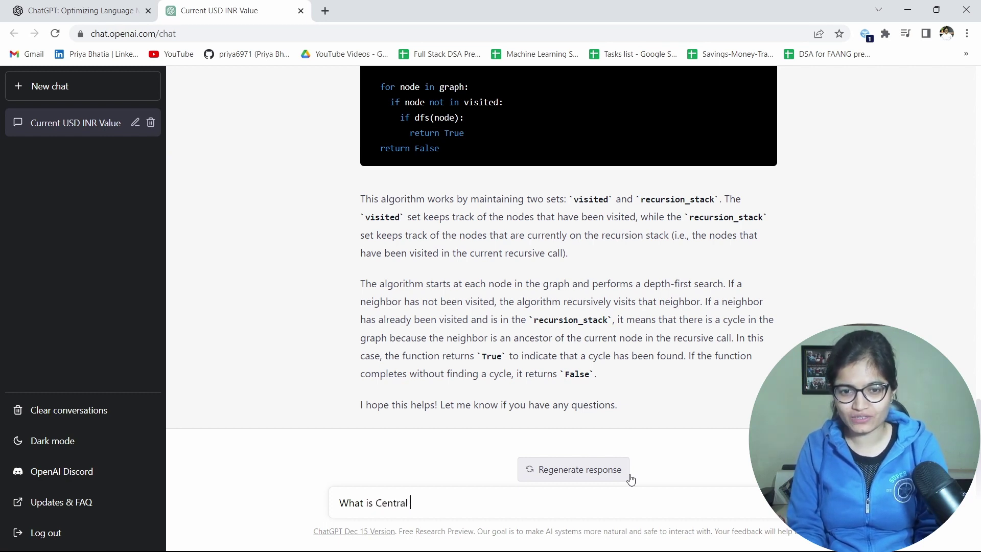
{"action": "type", "text": "Limit T"}
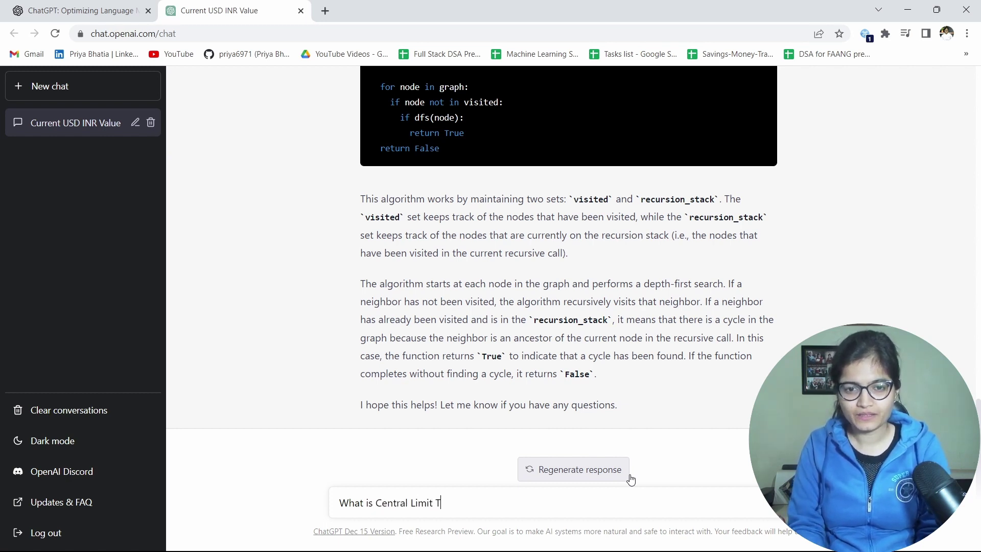
{"action": "type", "text": "heorem?"}
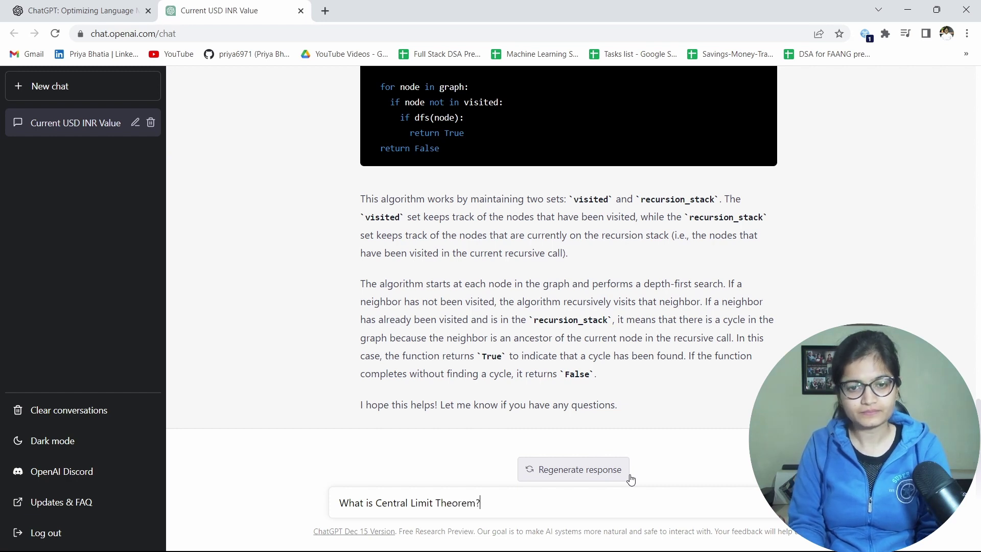
Send the question 'What is Central Limit Theorem?'
{"action": "key", "text": "Return"}
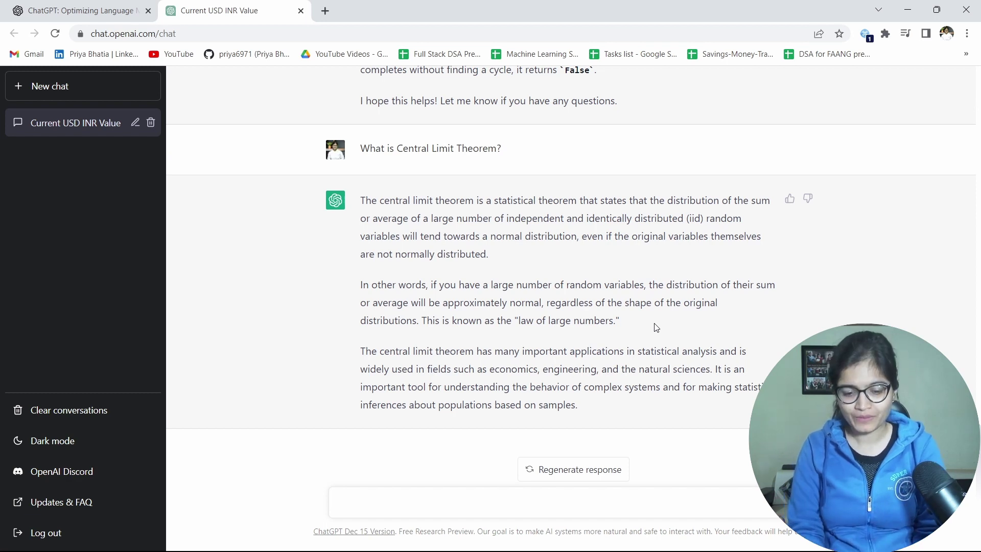
Ask for a real-life Central Limit Theorem example and review the bagel-weighing passage in the reply
{"action": "type", "text": "Can you explai"}
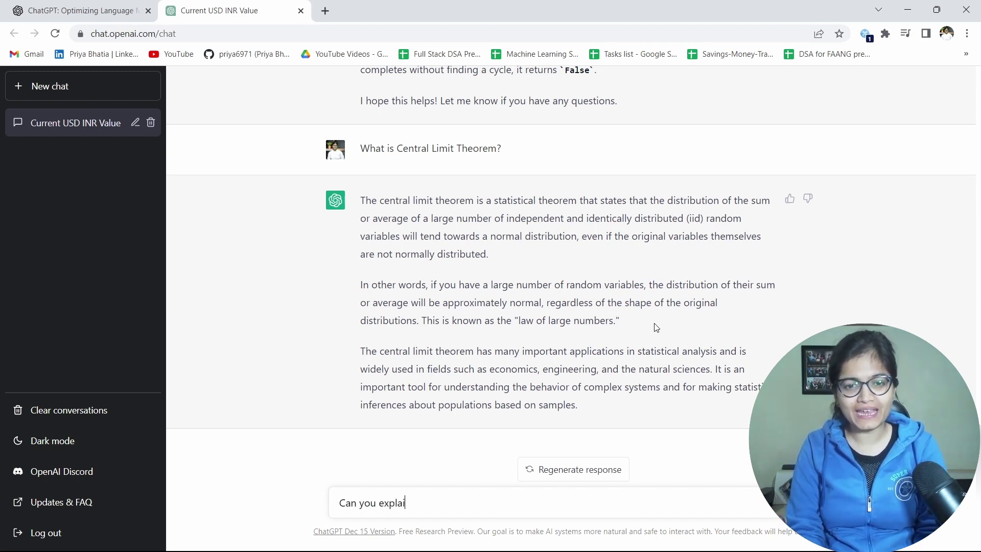
{"action": "type", "text": "n any re"}
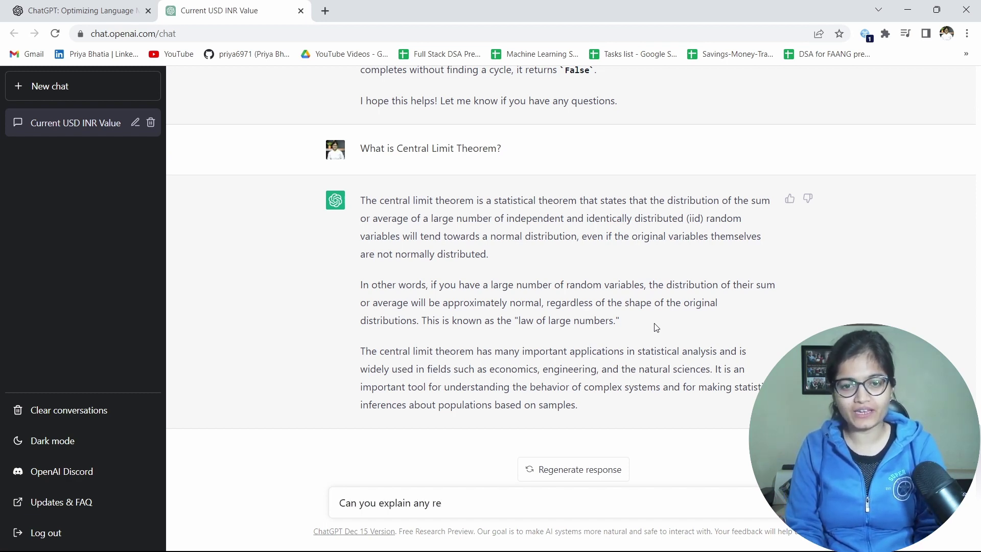
{"action": "type", "text": "al life es"}
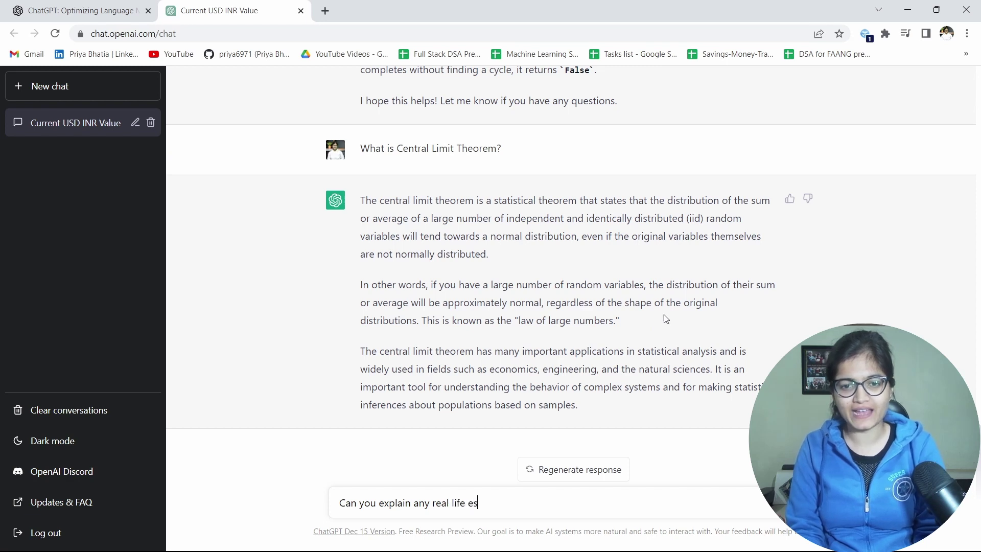
{"action": "key", "text": "BackSpace"}
{"action": "type", "text": "xample of "}
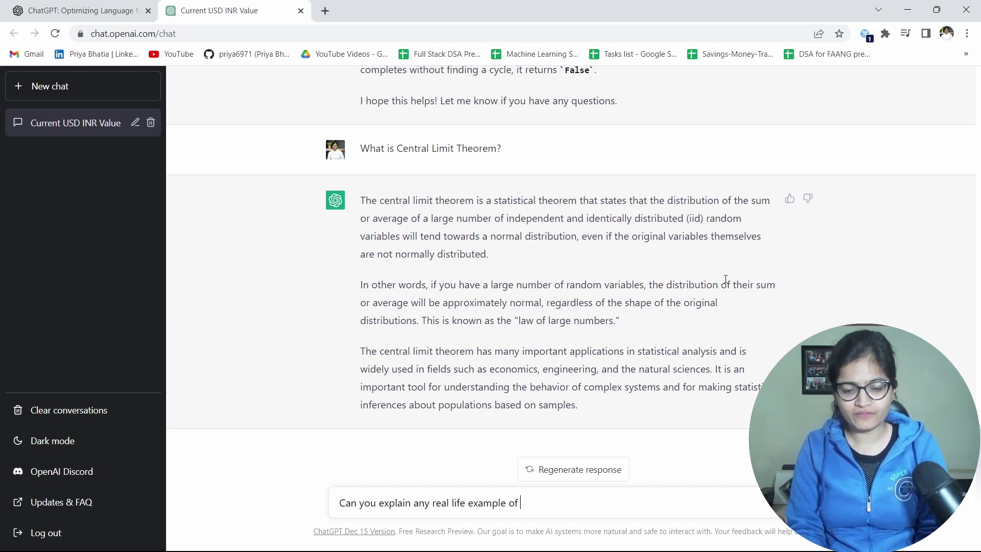
{"action": "type", "text": "Central l"}
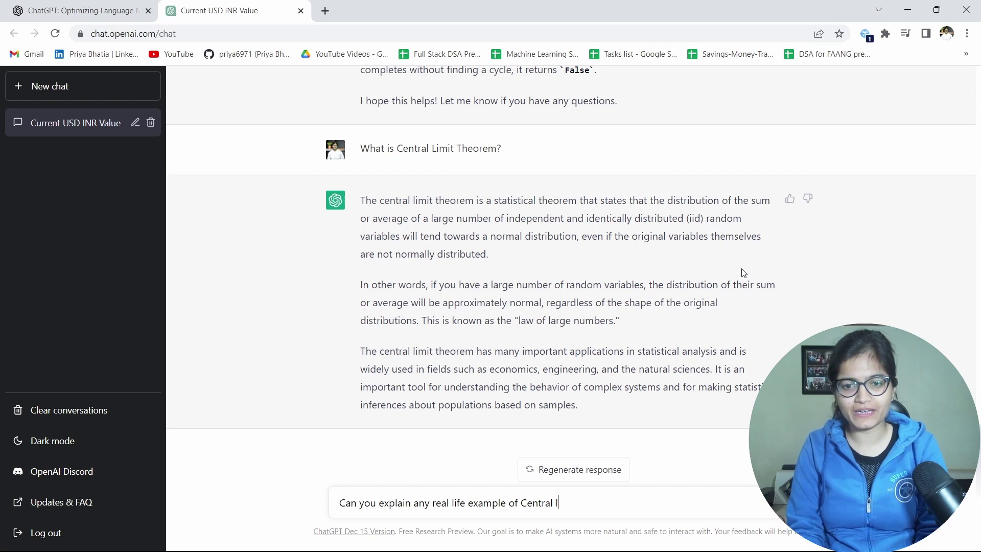
{"action": "type", "text": "imit theore"}
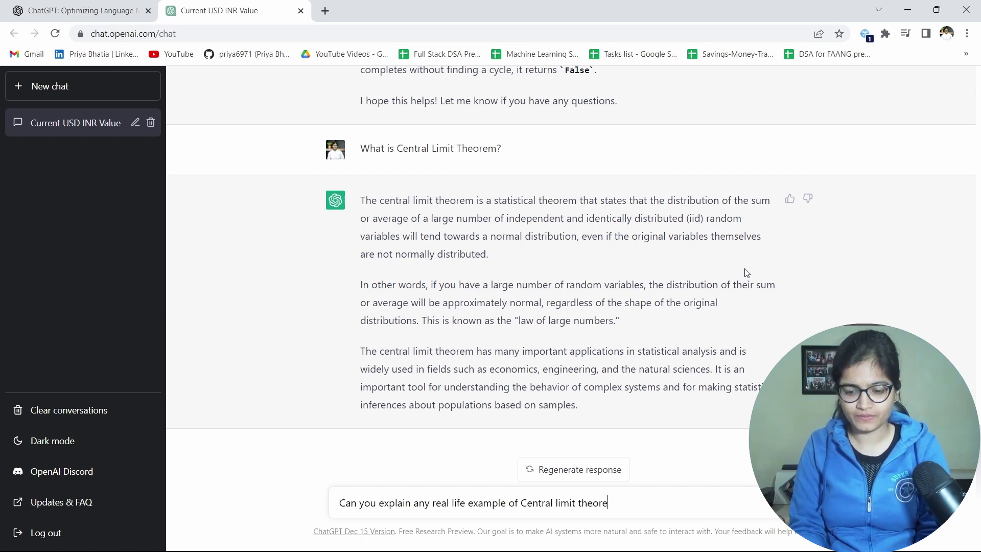
{"action": "type", "text": "m"}
{"action": "type", "text": "?"}
{"action": "key", "text": "Return"}
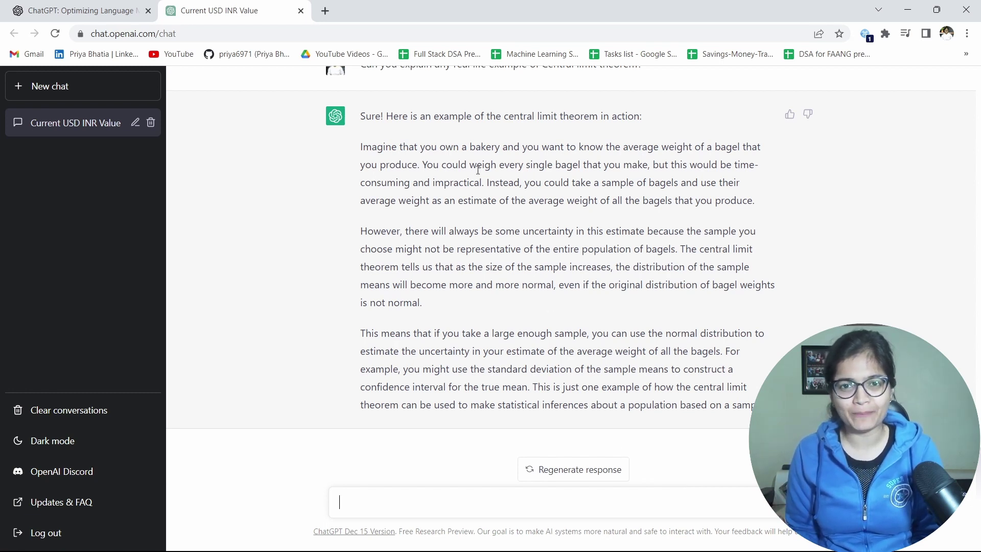
{"action": "left_click_drag", "start_coordinate": [452, 165], "coordinate": [770, 202]}
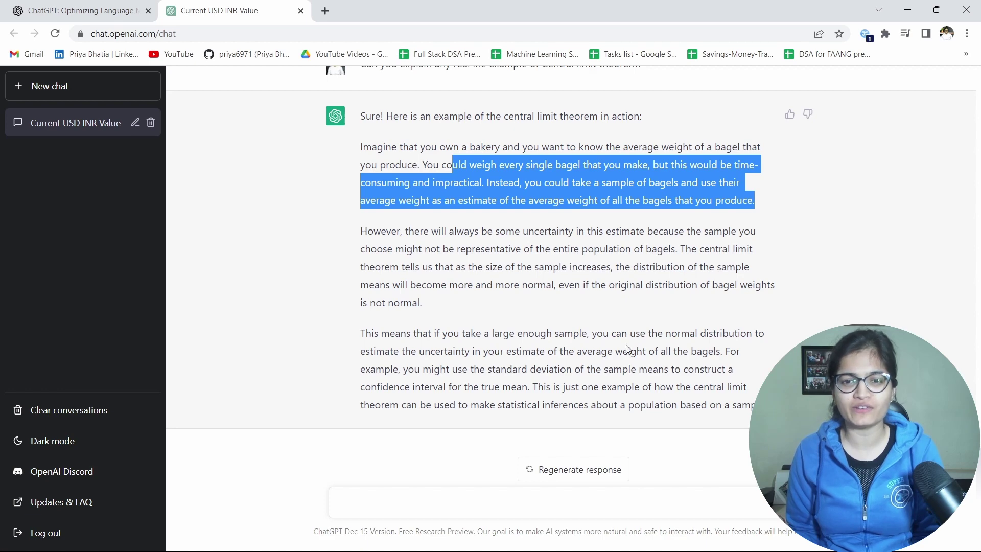
{"action": "left_click", "coordinate": [501, 493]}
{"action": "scroll", "coordinate": [659, 340], "scroll_direction": "up", "scroll_amount": 5}
{"action": "scroll", "coordinate": [665, 332], "scroll_direction": "down", "scroll_amount": 5}
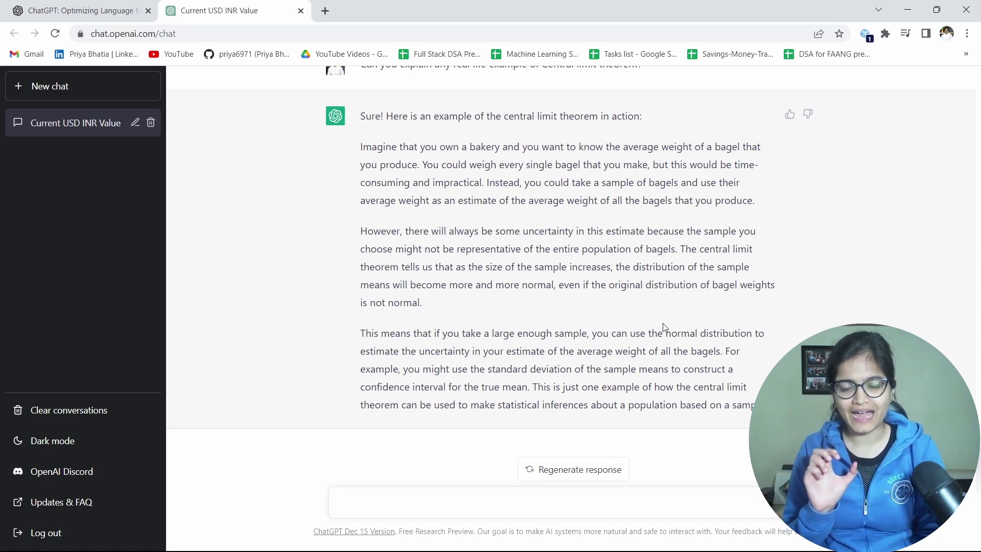
Ask ChatGPT to 'Write a letter to my manager for taking a sick leave'
{"action": "type", "text": "Write"}
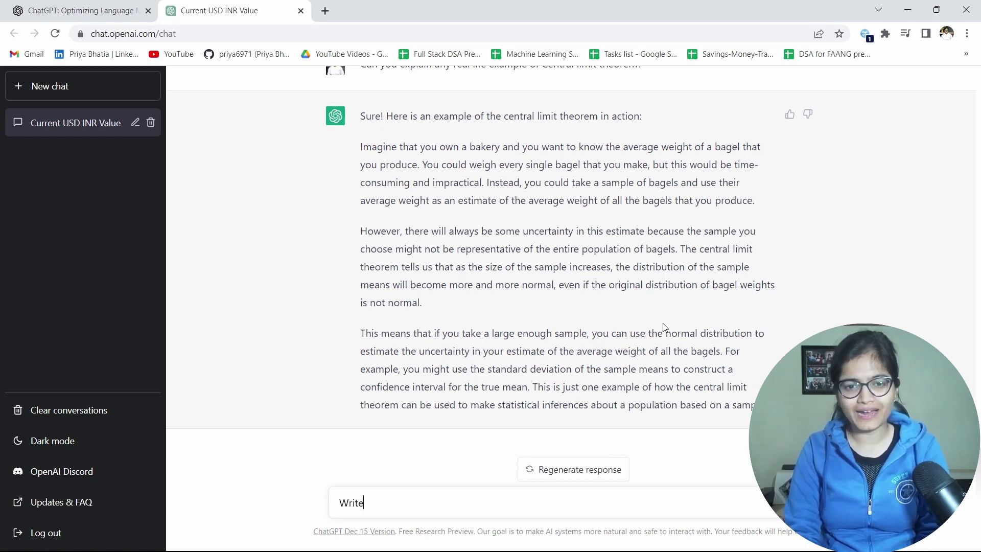
{"action": "type", "text": " a letter "}
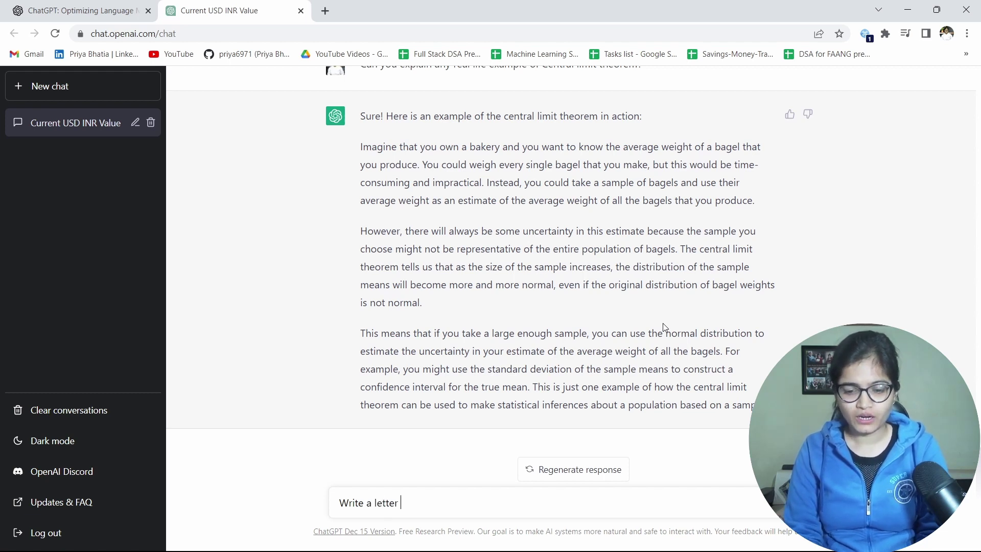
{"action": "type", "text": "to my manager"}
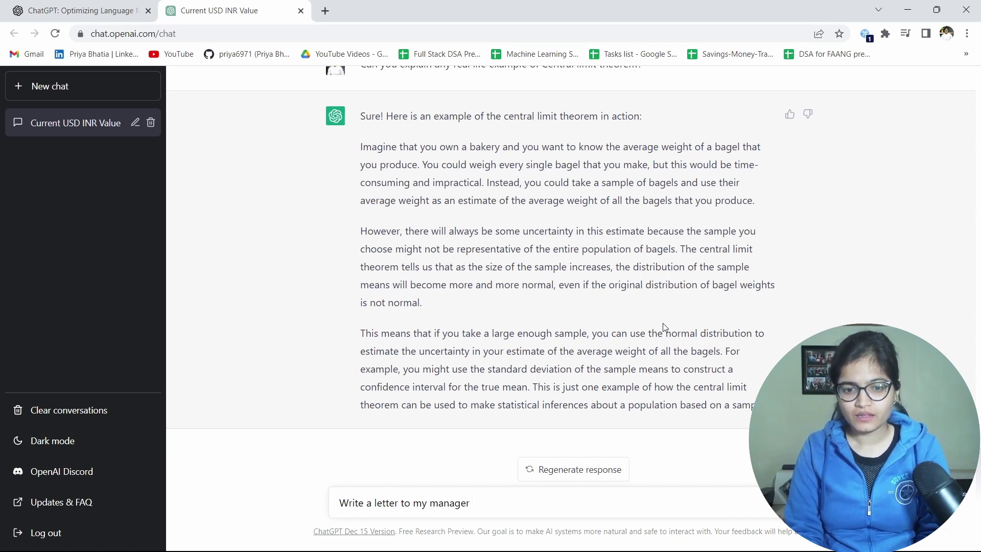
{"action": "type", "text": " for taki"}
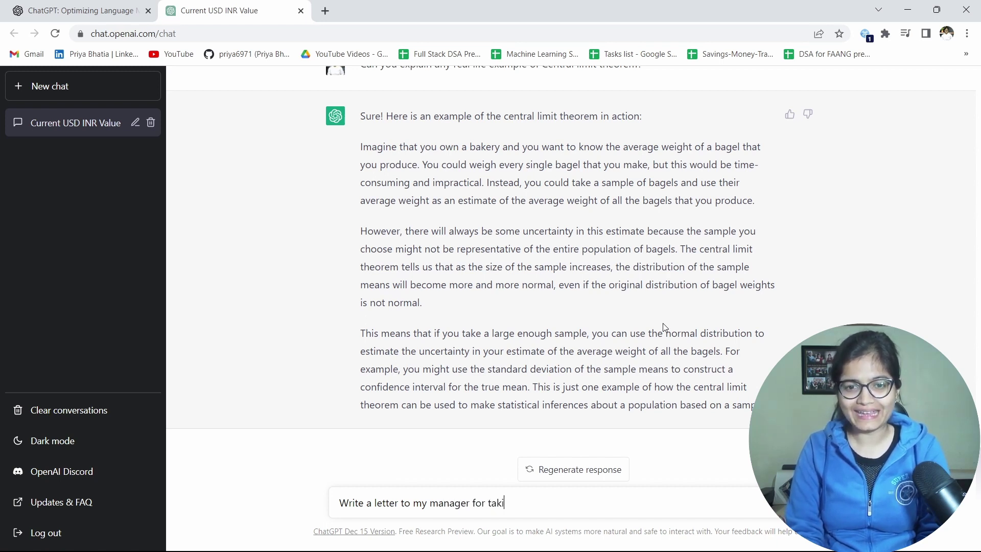
{"action": "type", "text": "ng a sick leave"}
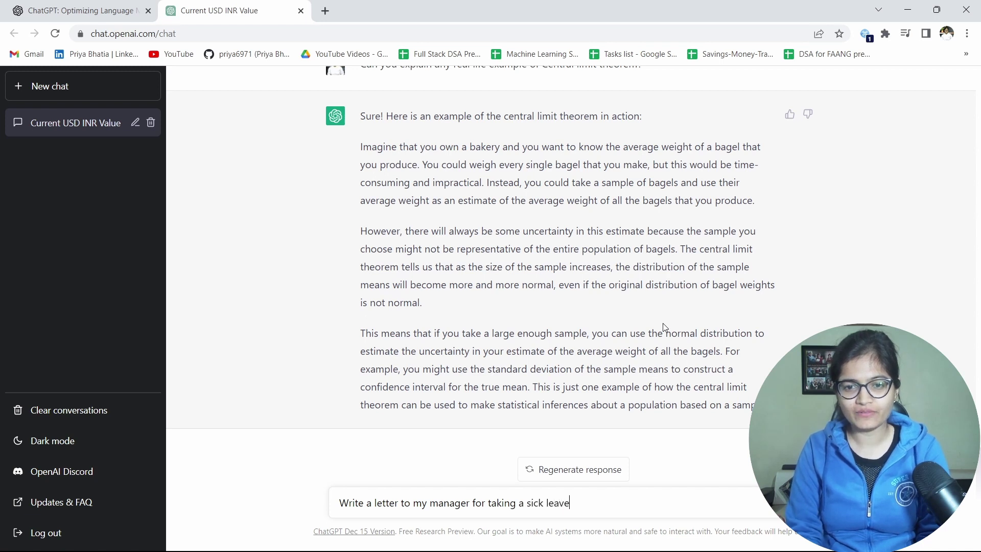
{"action": "key", "text": "Return"}
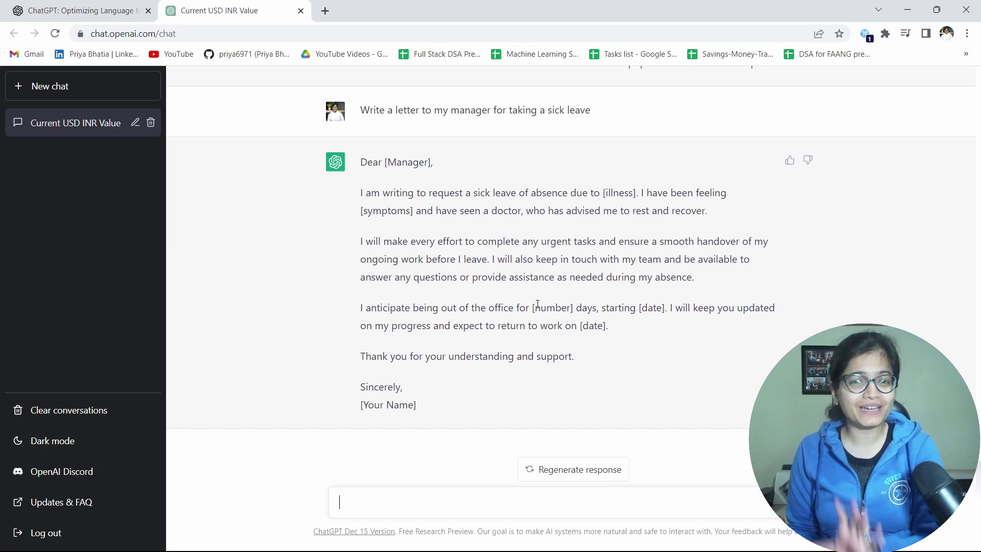
{"action": "left_click_drag", "start_coordinate": [385, 161], "coordinate": [430, 164]}
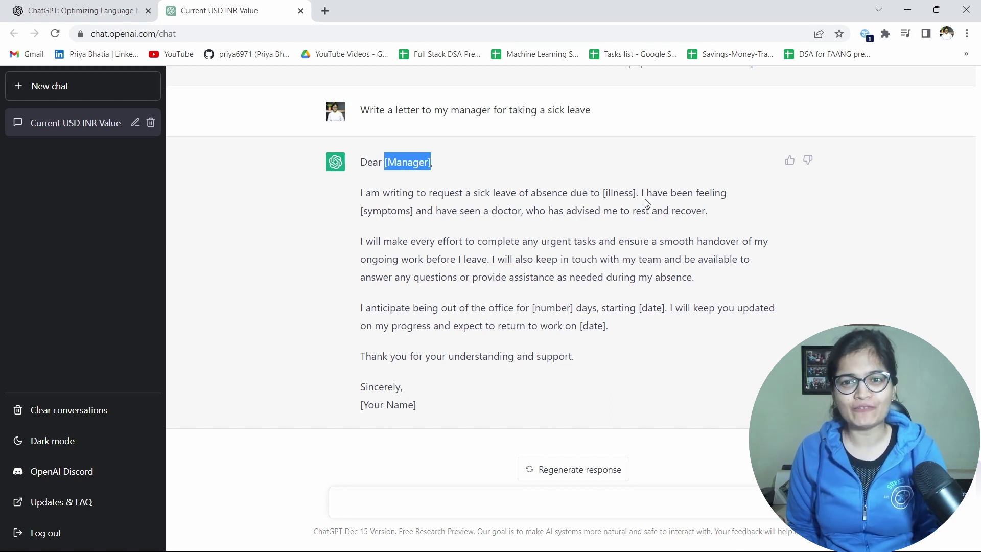
{"action": "left_click_drag", "start_coordinate": [645, 194], "coordinate": [605, 195]}
{"action": "left_click_drag", "start_coordinate": [420, 206], "coordinate": [373, 210]}
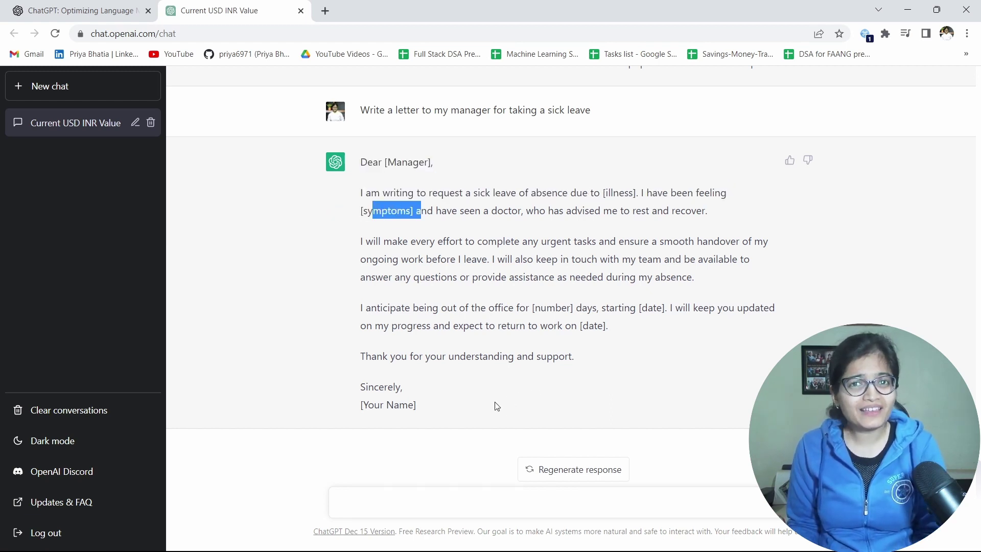
{"action": "left_click_drag", "start_coordinate": [428, 415], "coordinate": [362, 413]}
{"action": "left_click_drag", "start_coordinate": [447, 410], "coordinate": [360, 163]}
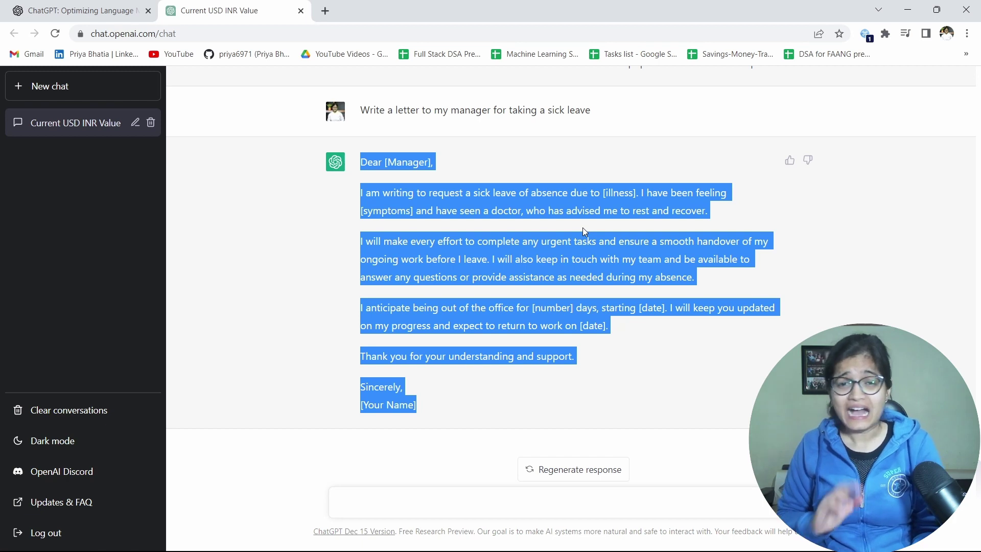
{"action": "left_click", "coordinate": [437, 402]}
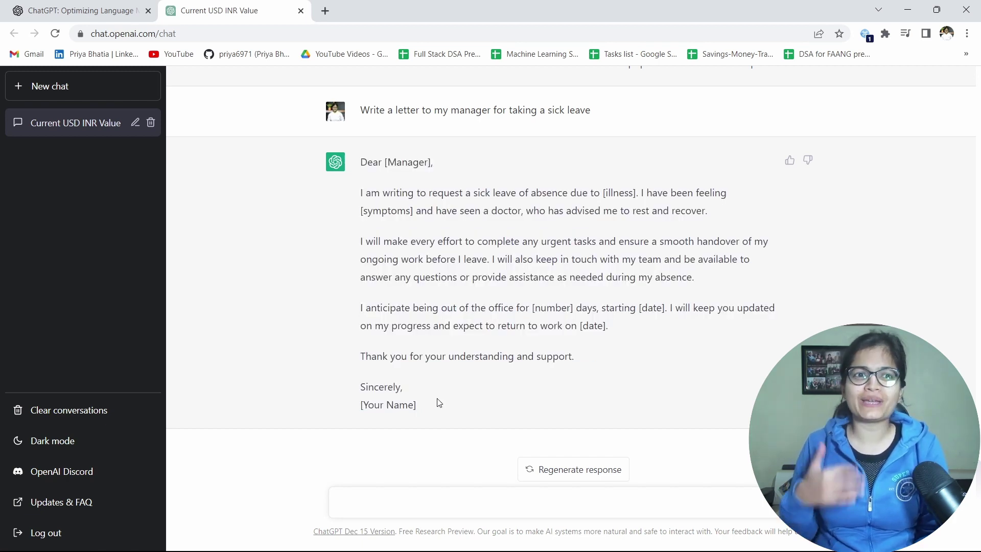